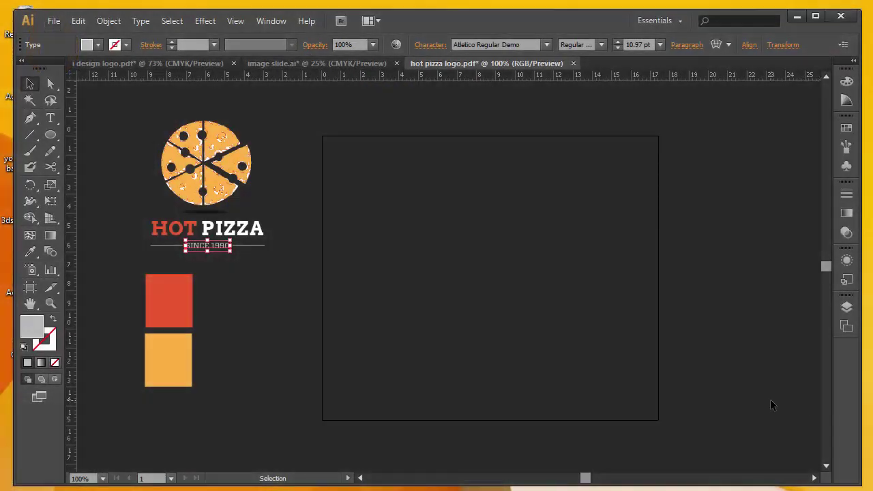
Draw a circle near the top of the artboard with the Ellipse tool.
{"action": "left_click", "coordinate": [771, 400]}
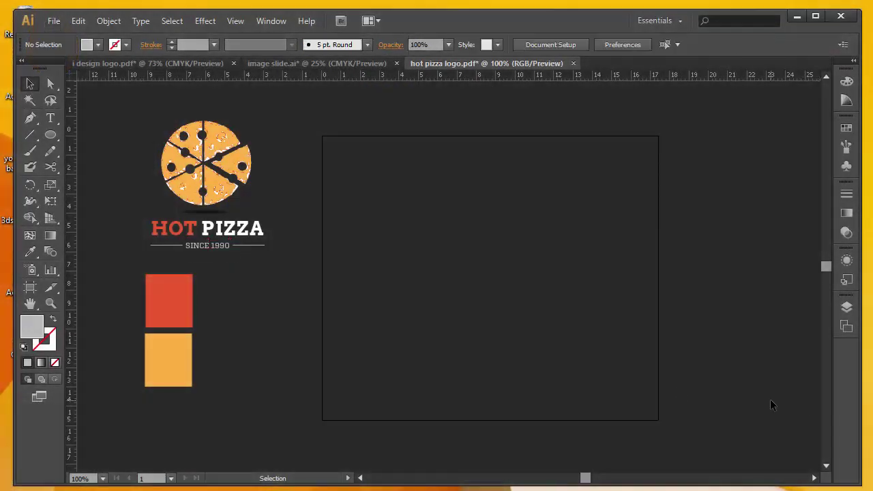
{"action": "left_click", "coordinate": [50, 136]}
{"action": "left_click_drag", "start_coordinate": [450, 184], "coordinate": [524, 288]}
{"action": "left_click", "coordinate": [28, 83]}
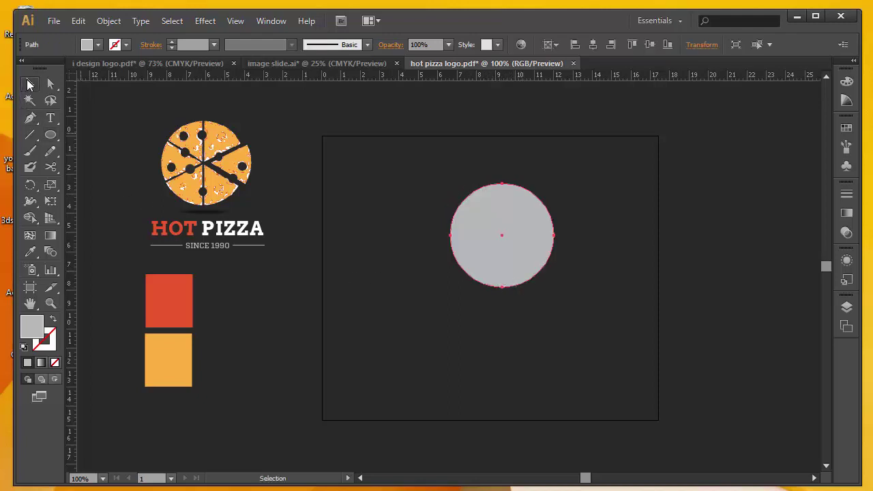
Set the circle's fill to white with no stroke.
{"action": "left_click", "coordinate": [847, 81]}
{"action": "mouse_move", "coordinate": [741, 127]}
{"action": "left_mouse_down"}
{"action": "mouse_move", "coordinate": [724, 126]}
{"action": "mouse_move", "coordinate": [723, 93]}
{"action": "left_mouse_up"}
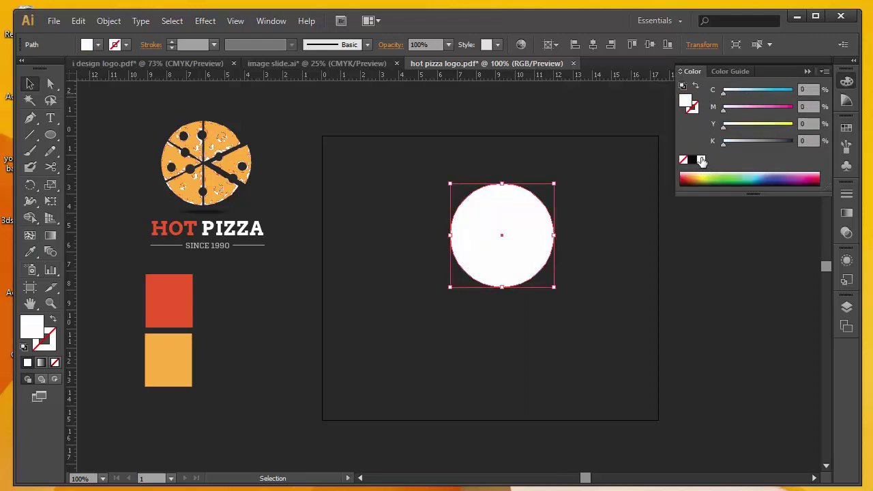
{"action": "left_click", "coordinate": [401, 338]}
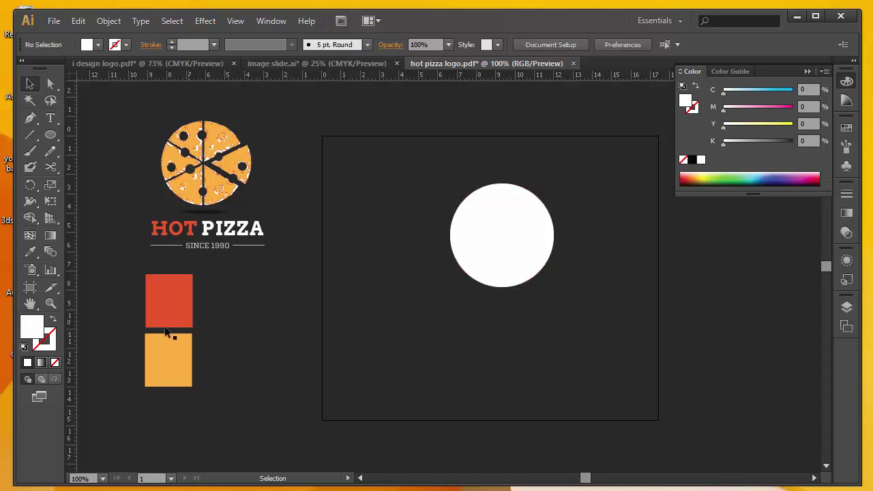
{"action": "double_click", "coordinate": [31, 327]}
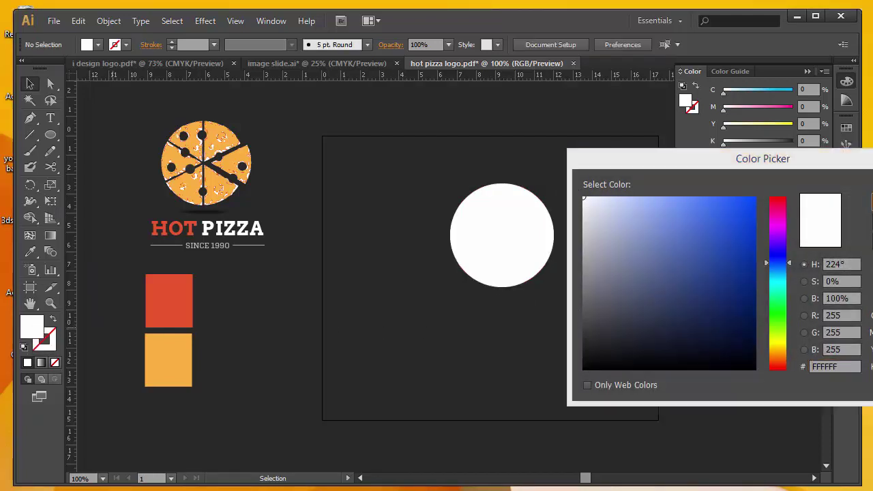
{"action": "left_click", "coordinate": [807, 70]}
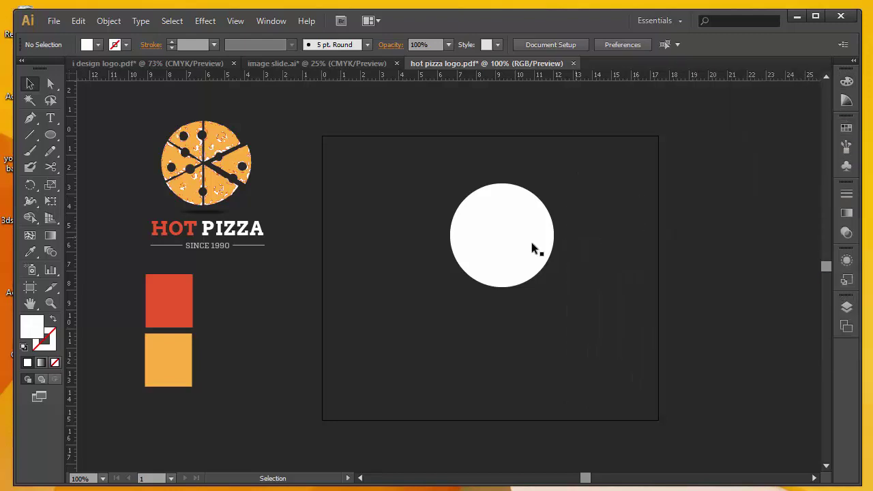
{"action": "left_click", "coordinate": [498, 238]}
Show the Align panel with full options and Align To set to Artboard.
{"action": "left_click", "coordinate": [272, 21]}
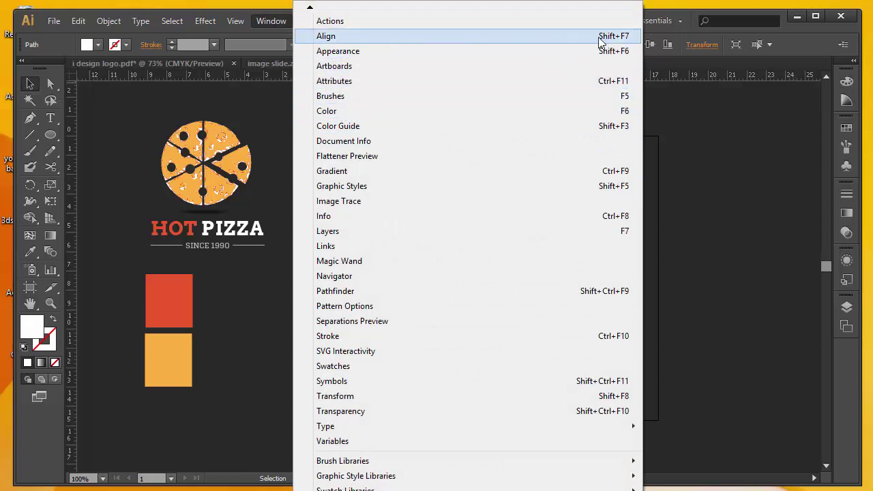
{"action": "left_click", "coordinate": [416, 39]}
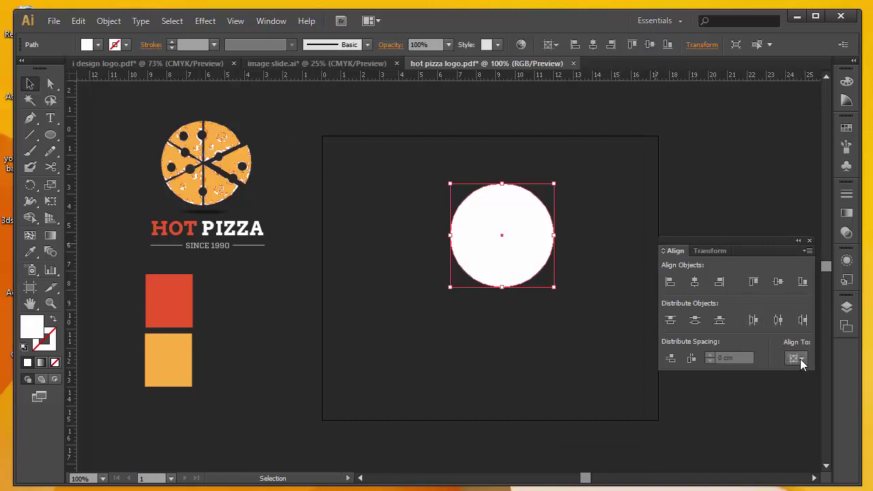
{"action": "left_click", "coordinate": [807, 250]}
{"action": "left_click", "coordinate": [761, 254]}
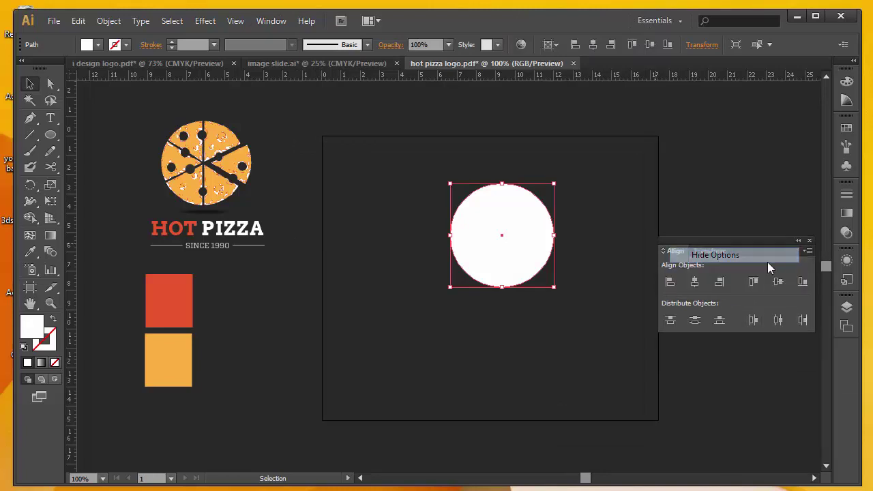
{"action": "left_click", "coordinate": [807, 251]}
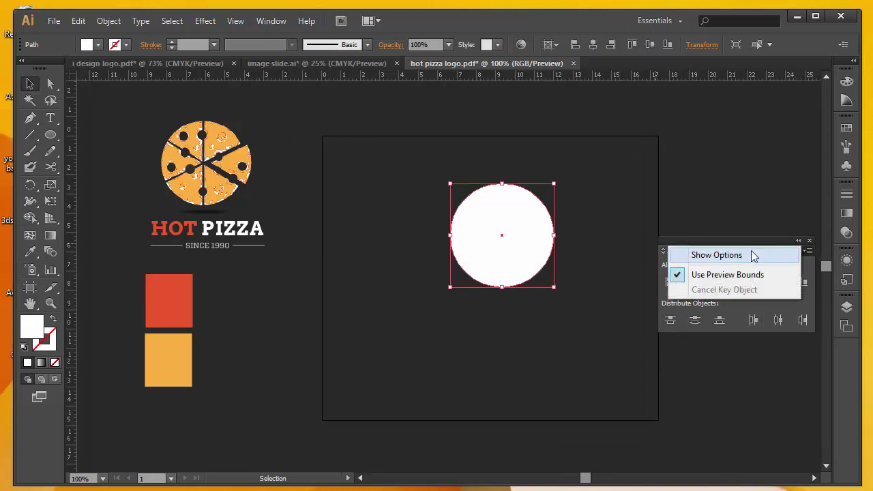
{"action": "left_click", "coordinate": [725, 256]}
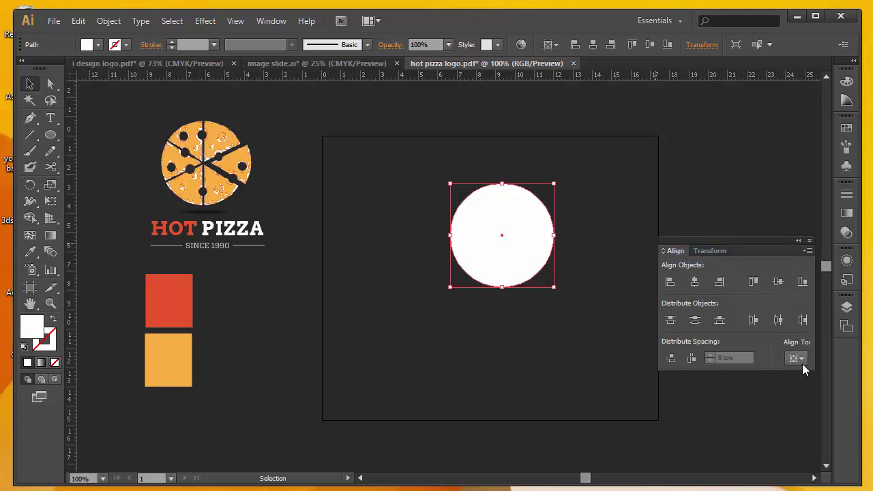
{"action": "left_click", "coordinate": [802, 364]}
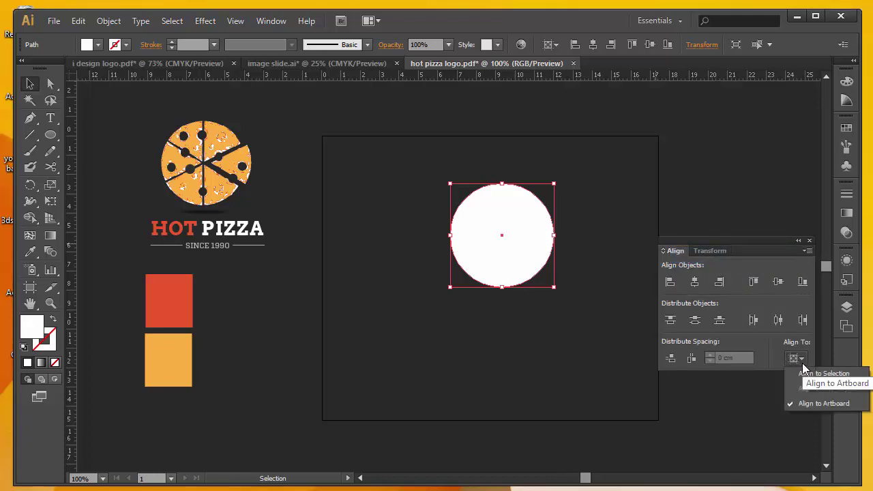
{"action": "left_click", "coordinate": [821, 403]}
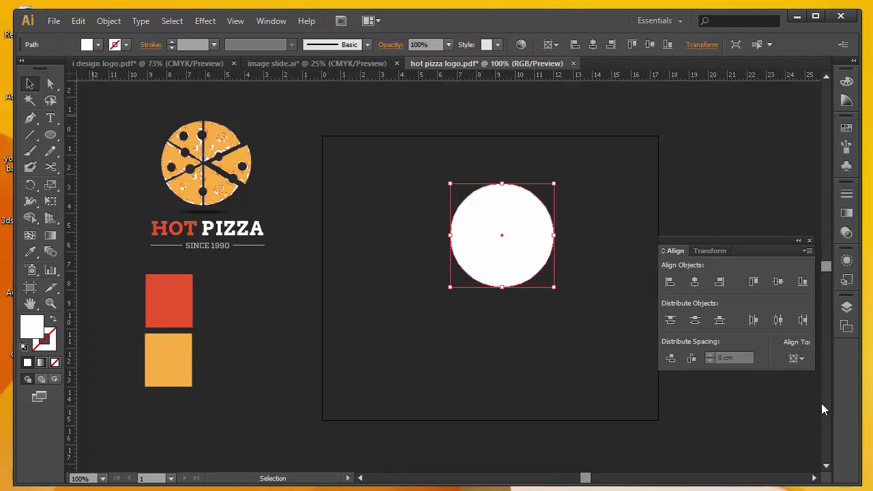
Apply Horizontal and Vertical Align Center to the white circle.
{"action": "left_click", "coordinate": [380, 312]}
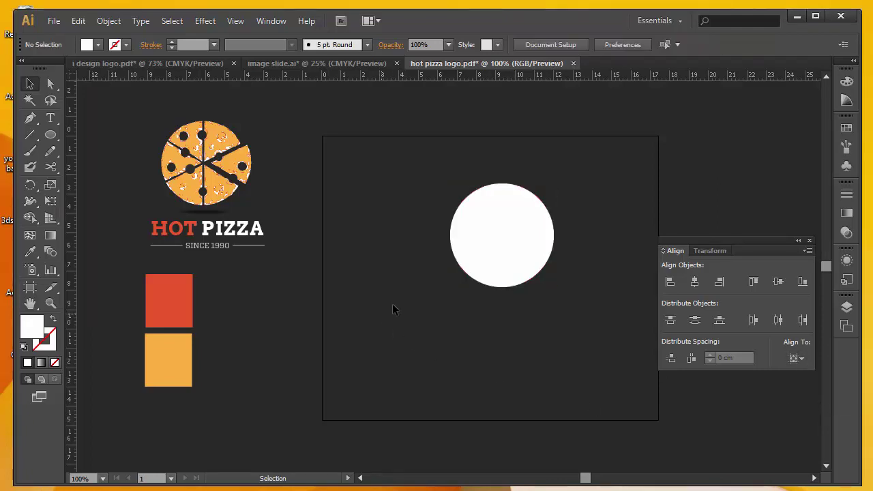
{"action": "left_click", "coordinate": [507, 242]}
{"action": "left_click", "coordinate": [695, 282]}
{"action": "left_click", "coordinate": [778, 282]}
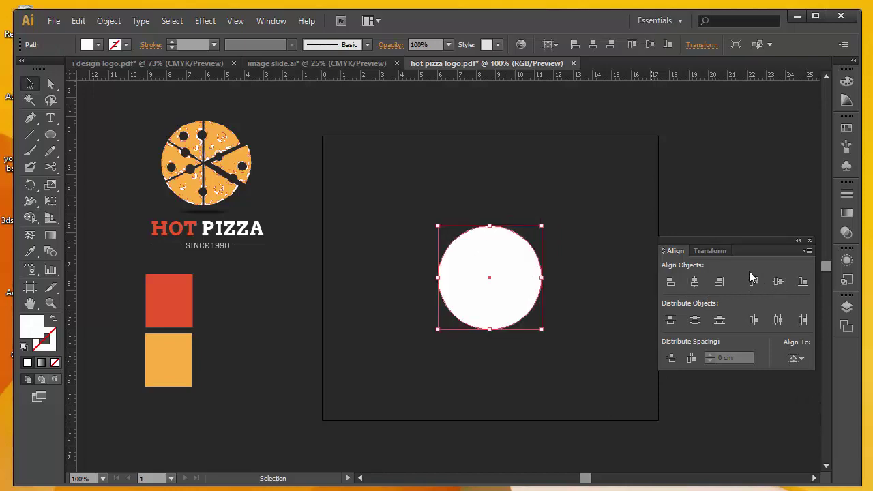
{"action": "left_click", "coordinate": [592, 299]}
Draw a thin vertical rectangle through the circle and centre it horizontally on the artboard.
{"action": "left_click_drag", "start_coordinate": [588, 289], "coordinate": [577, 286]}
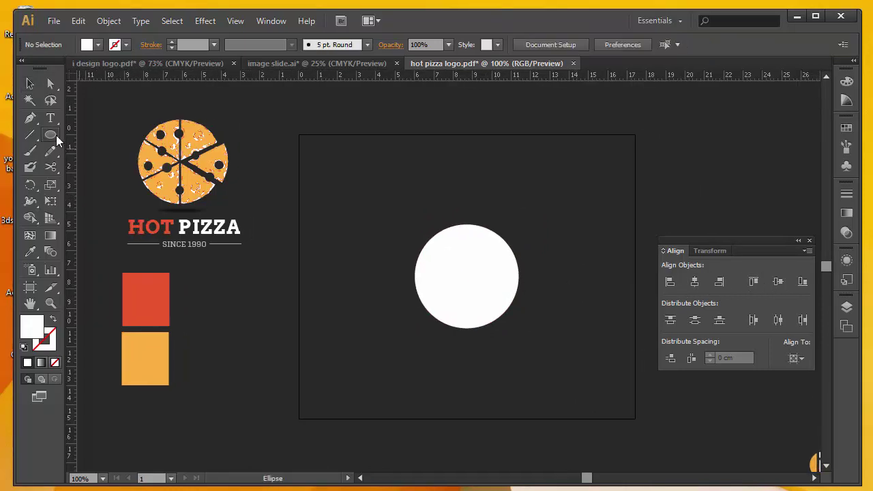
{"action": "left_click_drag", "start_coordinate": [56, 135], "coordinate": [95, 135]}
{"action": "left_click_drag", "start_coordinate": [463, 195], "coordinate": [466, 351]}
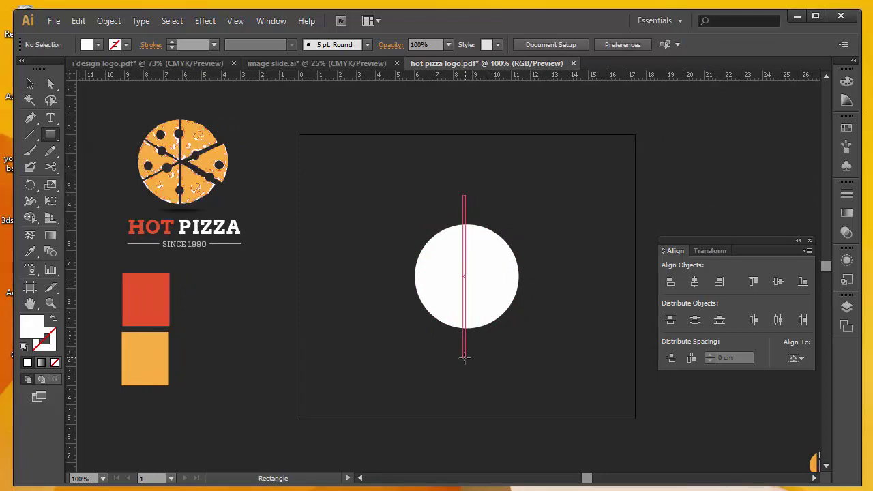
{"action": "left_click_drag", "start_coordinate": [465, 357], "coordinate": [464, 357]}
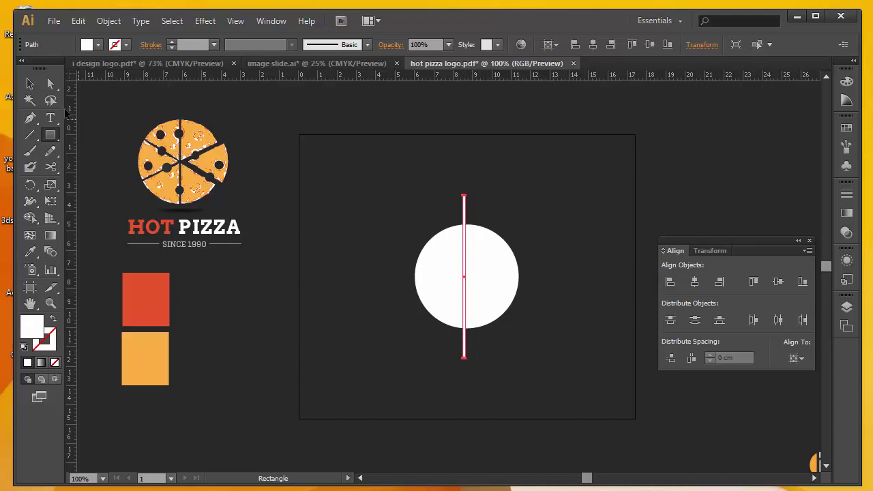
{"action": "left_click", "coordinate": [30, 84]}
{"action": "left_click", "coordinate": [694, 281]}
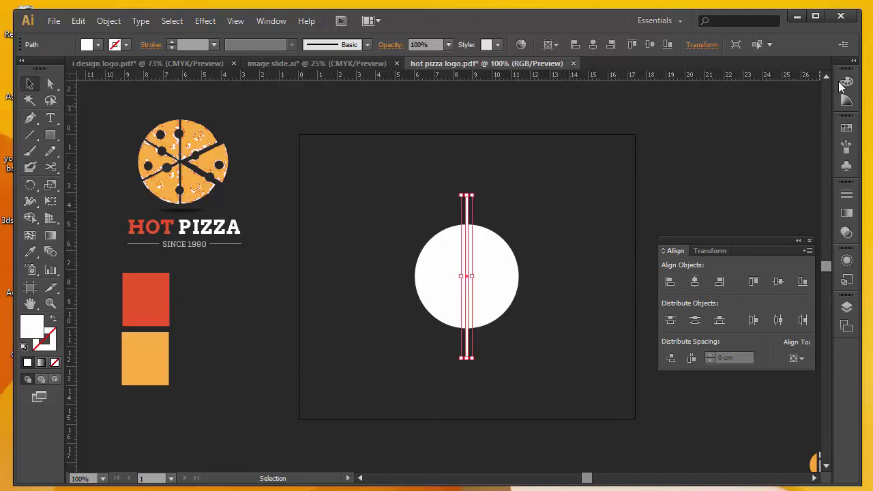
Fill the thin bar with yellow (Y 82%).
{"action": "left_click", "coordinate": [614, 187]}
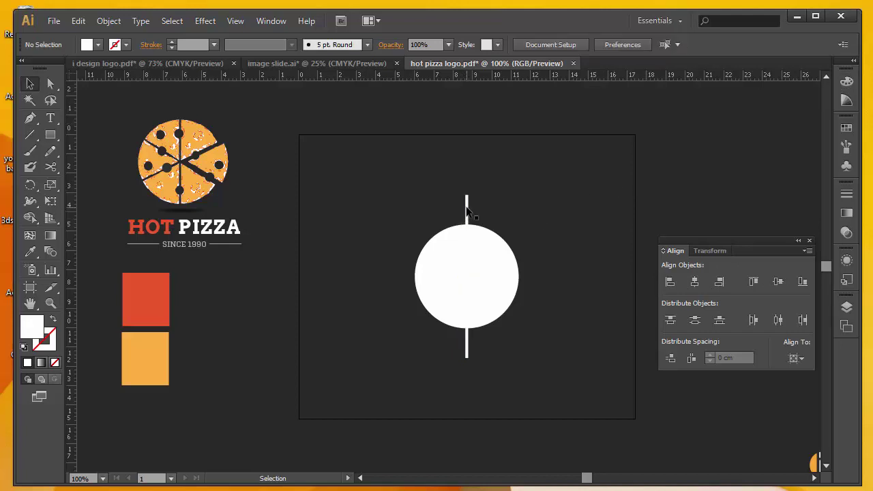
{"action": "left_click", "coordinate": [465, 214]}
{"action": "left_click", "coordinate": [847, 81]}
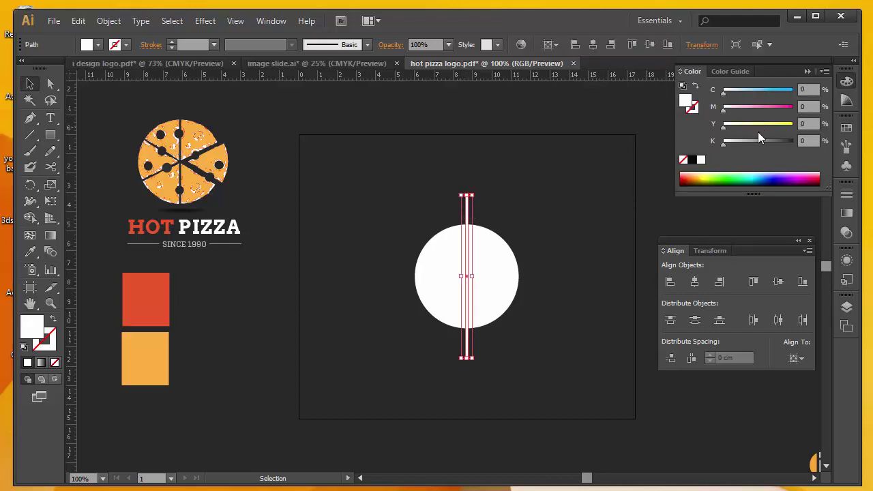
{"action": "mouse_move", "coordinate": [724, 142]}
{"action": "left_mouse_down"}
{"action": "mouse_move", "coordinate": [761, 142]}
{"action": "mouse_move", "coordinate": [724, 141]}
{"action": "mouse_move", "coordinate": [779, 124]}
{"action": "left_mouse_up"}
{"action": "left_click", "coordinate": [485, 202]}
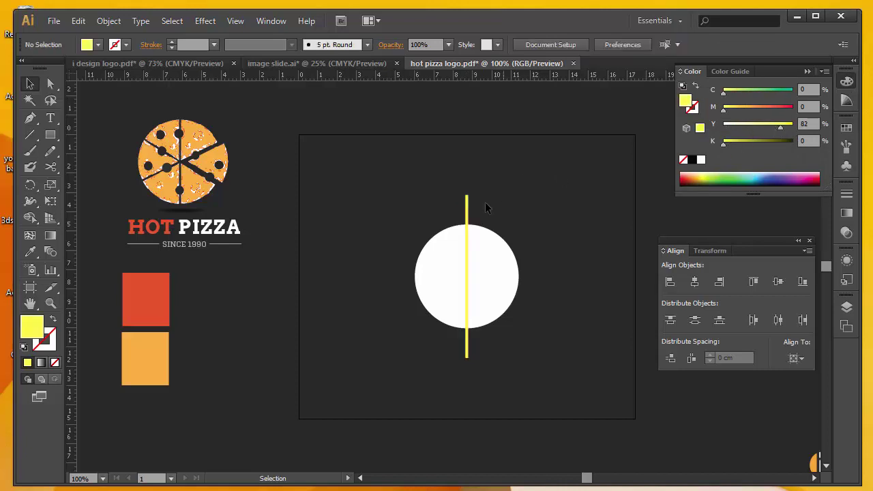
{"action": "left_click", "coordinate": [467, 206]}
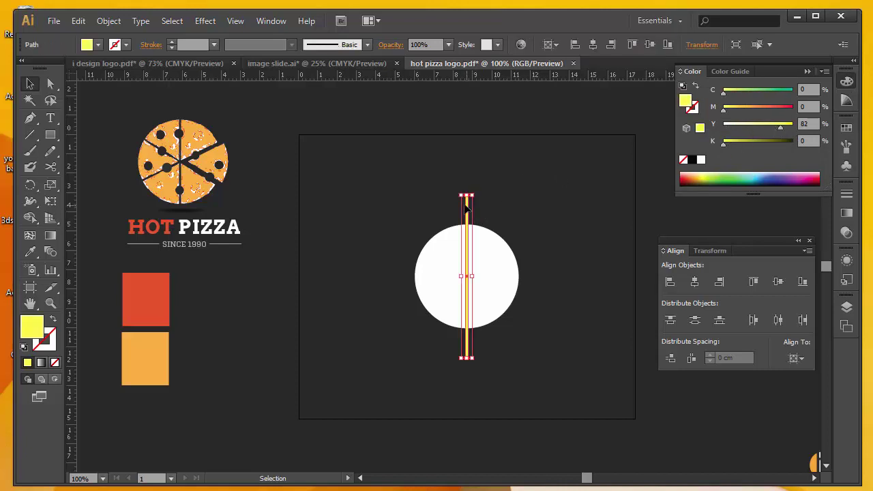
Apply a Transform effect to the bar with a 60° angle and 2 copies.
{"action": "left_click", "coordinate": [205, 20]}
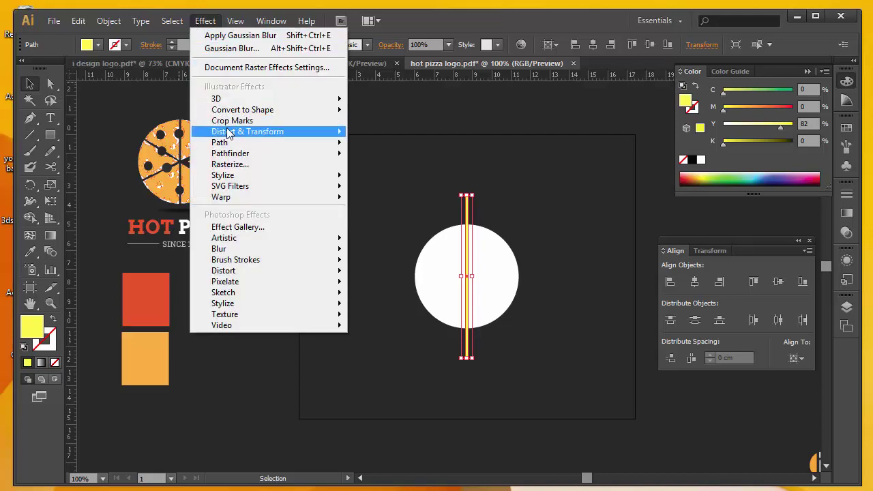
{"action": "mouse_move", "coordinate": [246, 131]}
{"action": "left_click", "coordinate": [121, 178]}
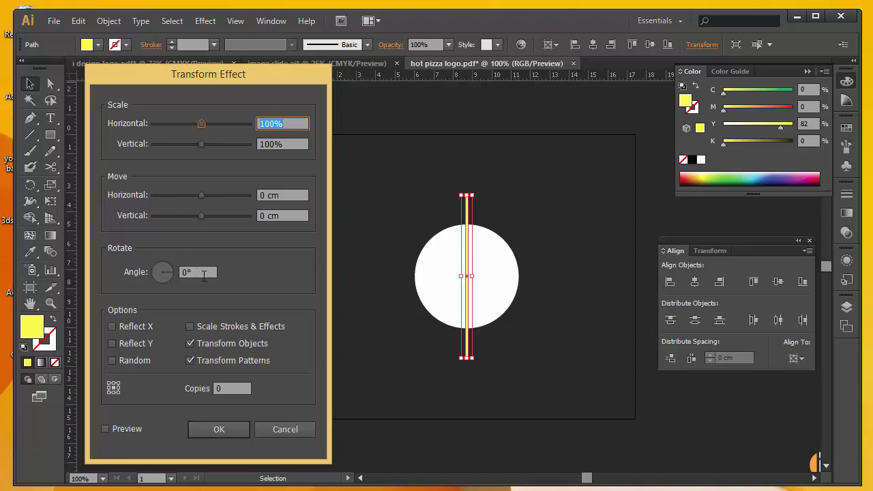
{"action": "left_click", "coordinate": [203, 275]}
{"action": "type", "text": "60"}
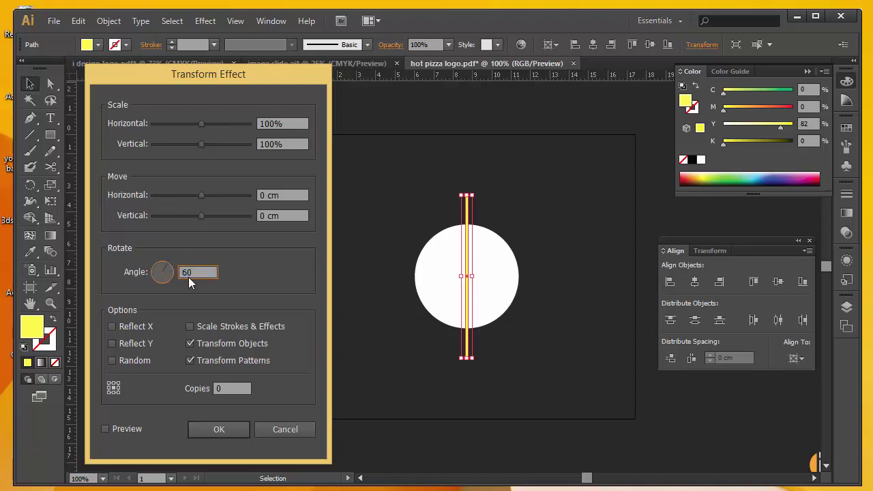
{"action": "left_click", "coordinate": [105, 429]}
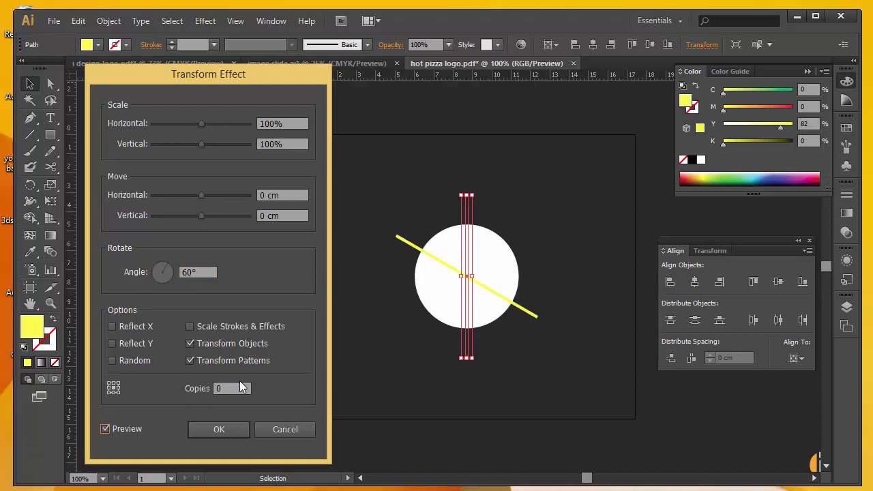
{"action": "left_click", "coordinate": [221, 388]}
{"action": "left_click", "coordinate": [229, 429]}
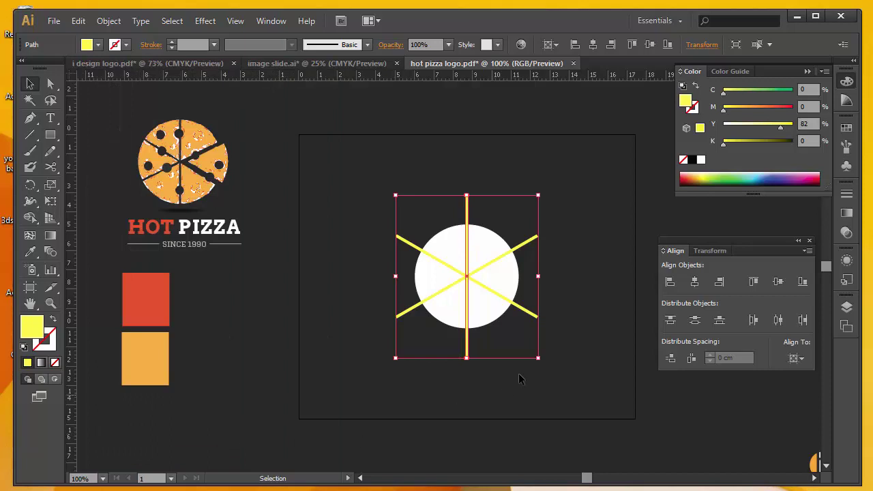
{"action": "left_click", "coordinate": [566, 287]}
Expand the spokes' appearance and unite them into one shape with Pathfinder.
{"action": "left_click_drag", "start_coordinate": [467, 250], "coordinate": [363, 252]}
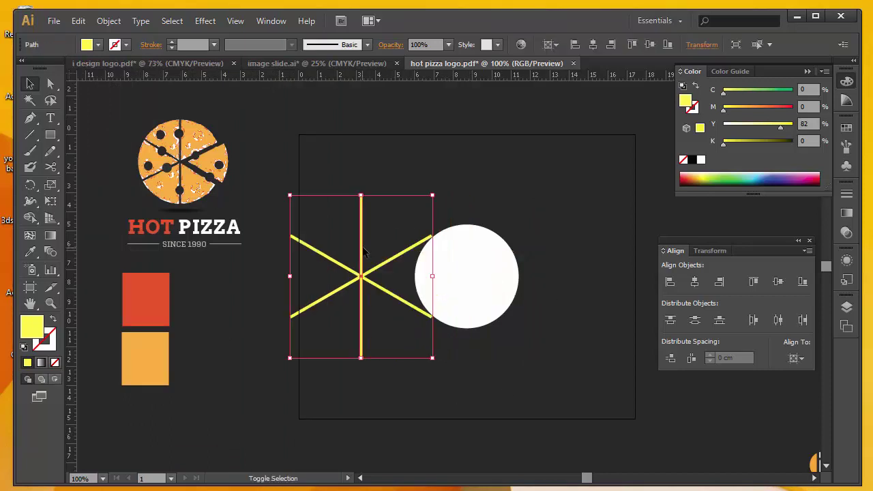
{"action": "left_click", "coordinate": [108, 22]}
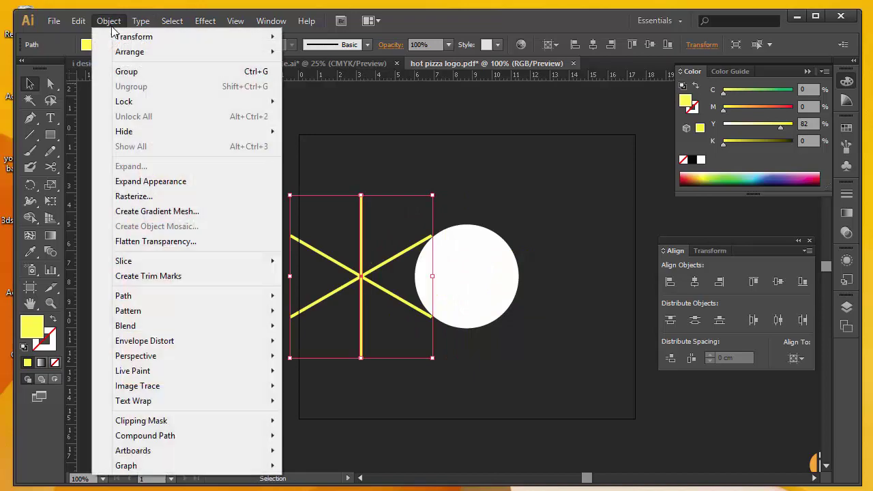
{"action": "left_click", "coordinate": [169, 186]}
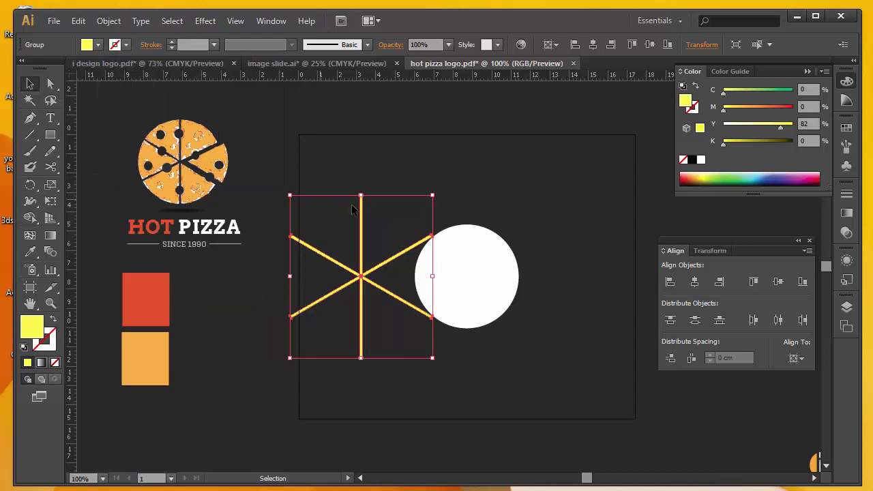
{"action": "left_click", "coordinate": [269, 21]}
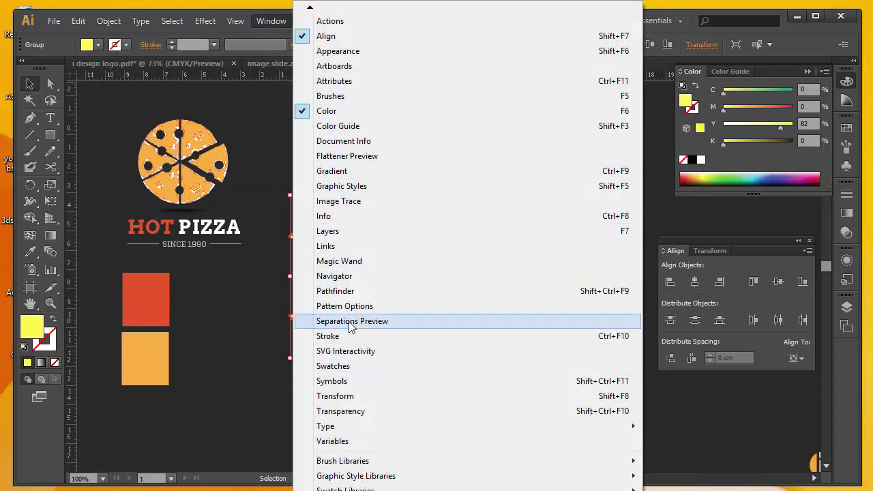
{"action": "left_click", "coordinate": [344, 291]}
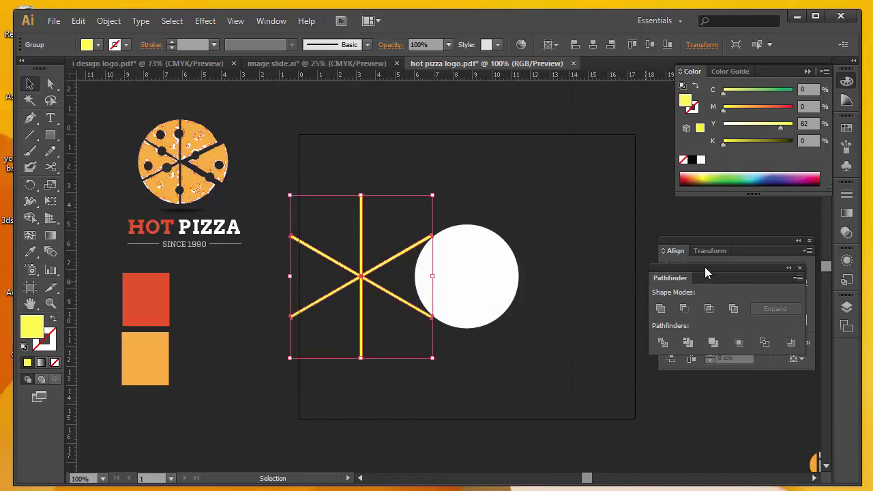
{"action": "left_click_drag", "start_coordinate": [705, 272], "coordinate": [562, 106]}
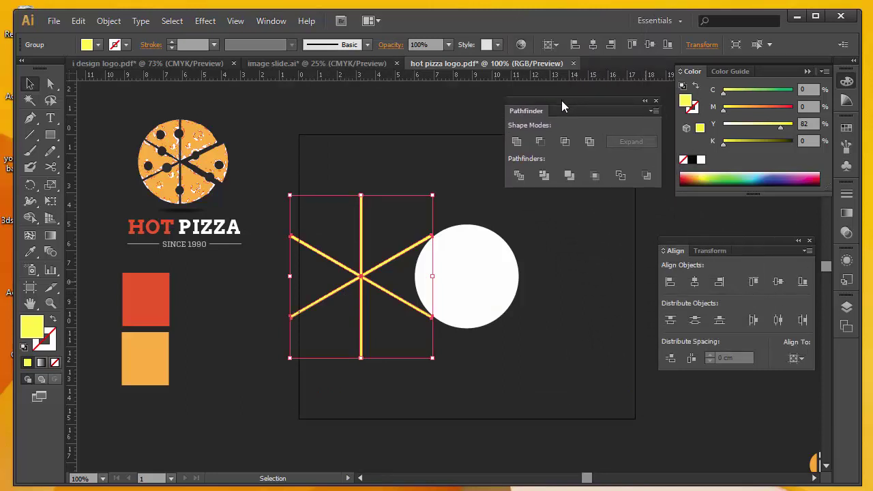
{"action": "left_click", "coordinate": [516, 141]}
Centre the merged spoke shape horizontally over the white circle.
{"action": "left_click", "coordinate": [380, 237]}
{"action": "left_click", "coordinate": [379, 265]}
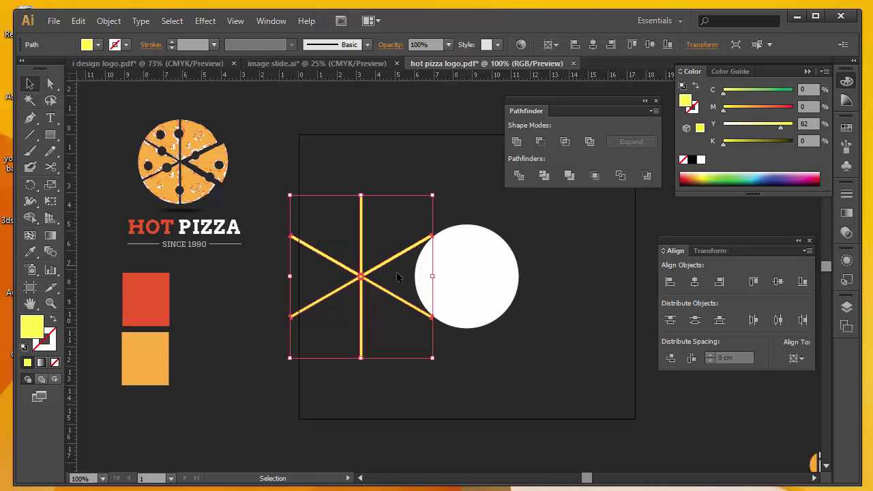
{"action": "left_click", "coordinate": [695, 282]}
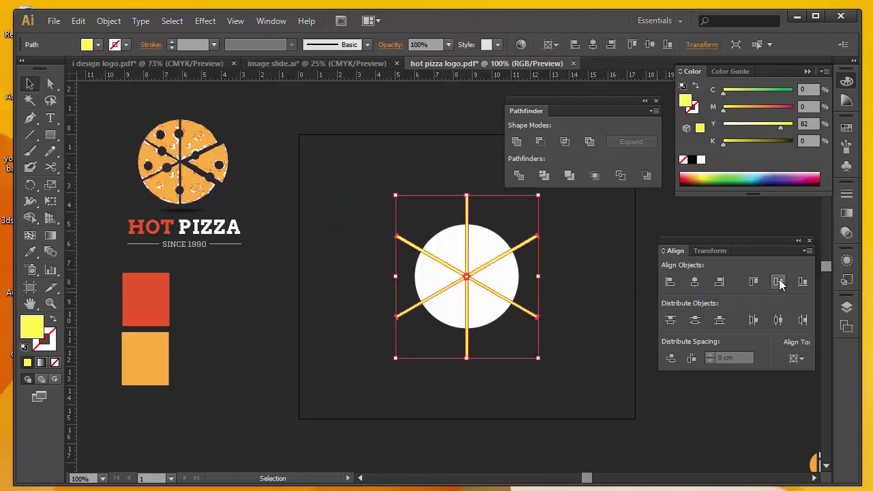
{"action": "left_click", "coordinate": [628, 253]}
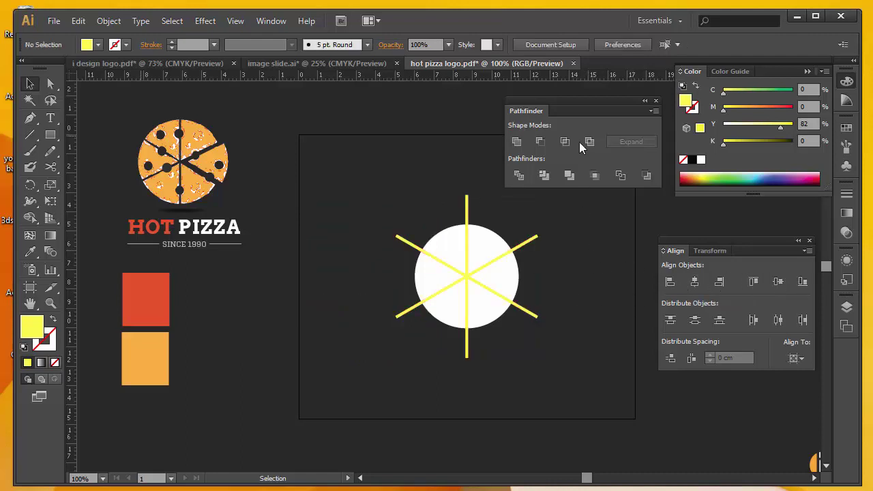
Select the circle and spokes together and apply Pathfinder Minus Front to cut six slices.
{"action": "mouse_move", "coordinate": [464, 262]}
{"action": "left_mouse_down"}
{"action": "mouse_move", "coordinate": [352, 353]}
{"action": "mouse_move", "coordinate": [359, 356]}
{"action": "left_mouse_up"}
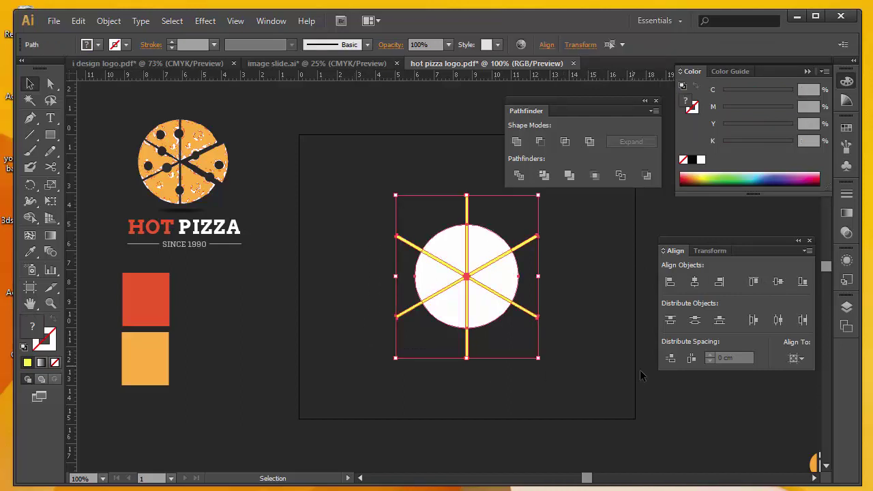
{"action": "left_click", "coordinate": [541, 143]}
{"action": "left_click", "coordinate": [544, 250]}
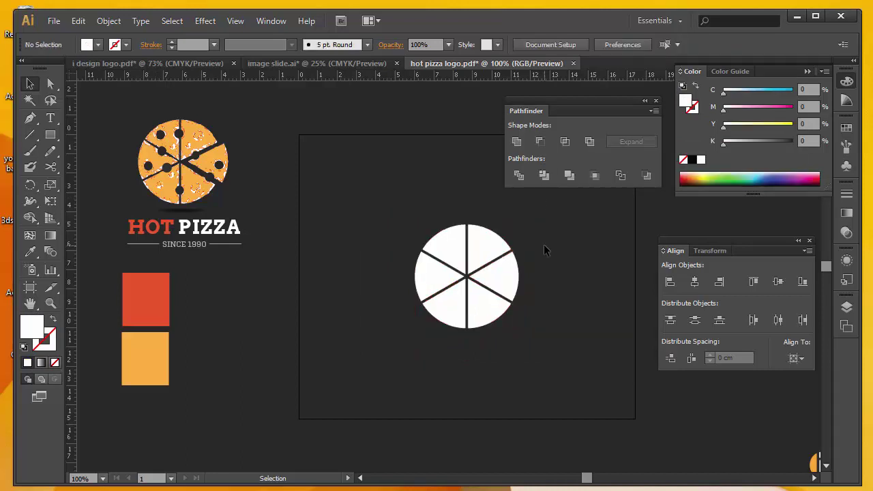
{"action": "left_click", "coordinate": [484, 254]}
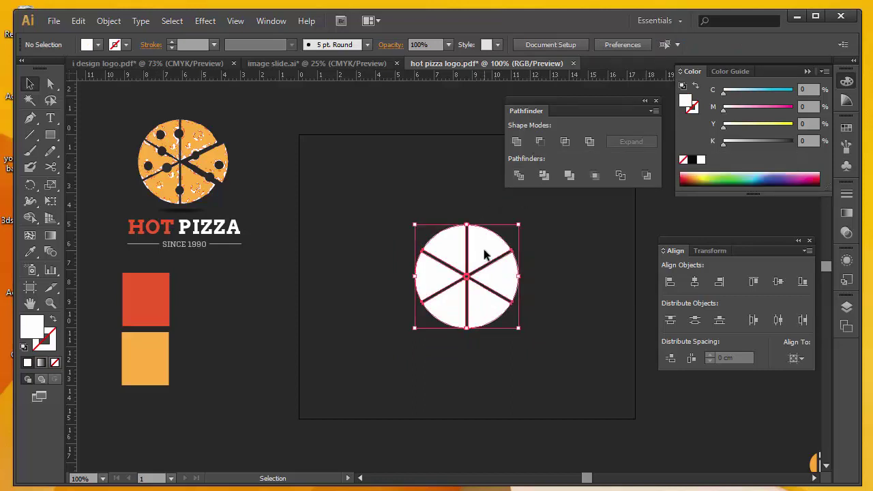
{"action": "left_click", "coordinate": [369, 215]}
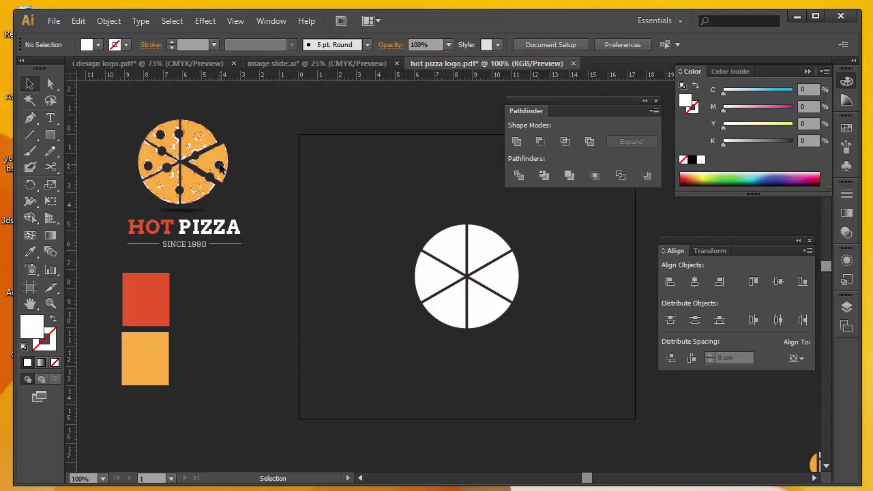
{"action": "left_click", "coordinate": [53, 136]}
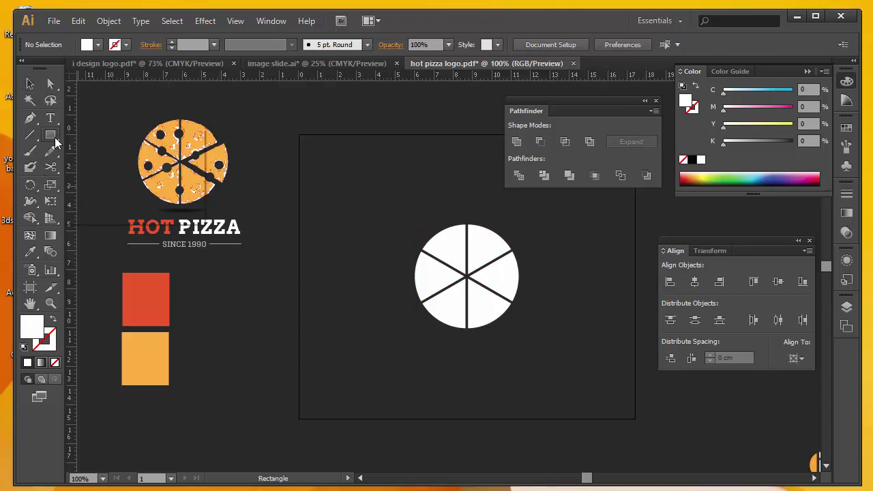
{"action": "left_click_drag", "start_coordinate": [55, 142], "coordinate": [102, 168]}
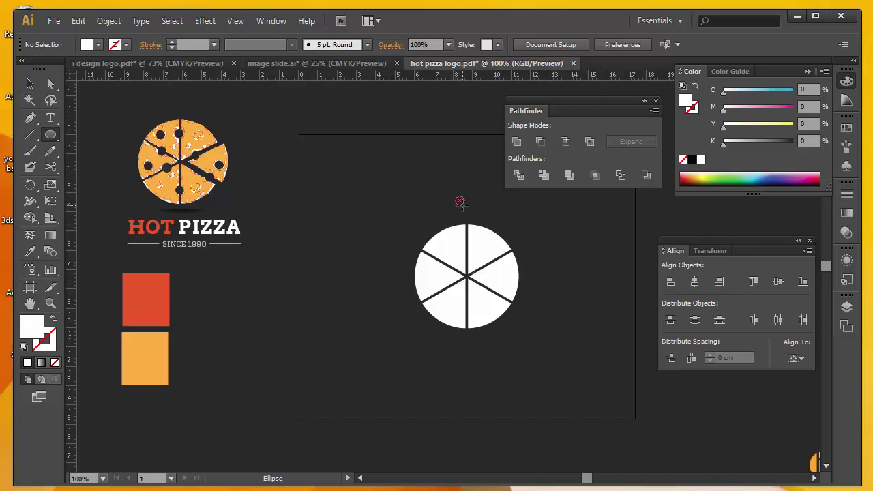
Draw small Y 100 yellow circles and position them on the pizza slices as toppings.
{"action": "left_click_drag", "start_coordinate": [457, 196], "coordinate": [463, 204]}
{"action": "left_click_drag", "start_coordinate": [724, 127], "coordinate": [793, 125]}
{"action": "key", "text": "v"}
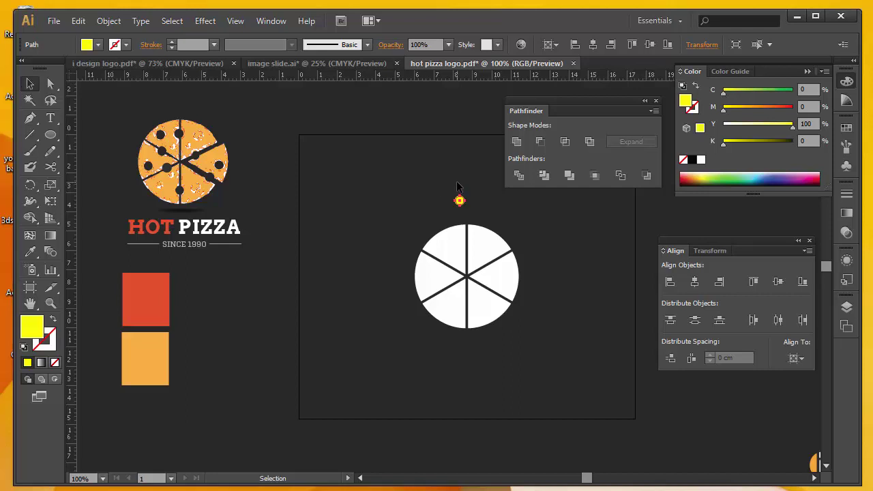
{"action": "left_click", "coordinate": [457, 186]}
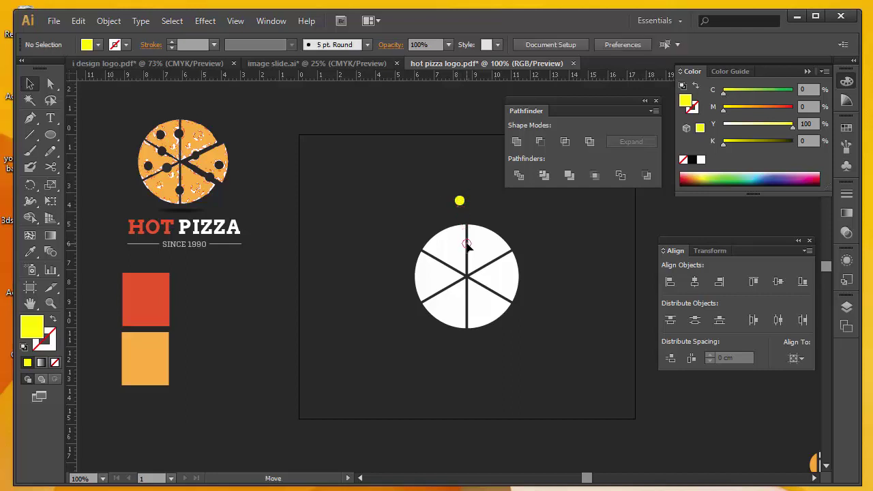
{"action": "left_click", "coordinate": [466, 244]}
{"action": "mouse_move", "coordinate": [467, 244]}
{"action": "left_mouse_down"}
{"action": "mouse_move", "coordinate": [443, 243]}
{"action": "mouse_move", "coordinate": [426, 285]}
{"action": "mouse_move", "coordinate": [444, 289]}
{"action": "mouse_move", "coordinate": [468, 315]}
{"action": "mouse_move", "coordinate": [504, 275]}
{"action": "mouse_move", "coordinate": [485, 270]}
{"action": "left_mouse_up"}
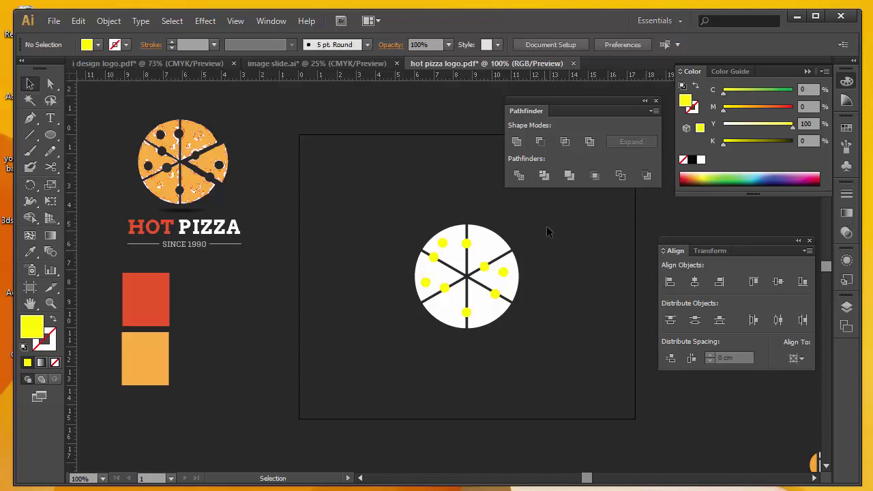
Trim the yellow dots into the pizza slices with Pathfinder, then ungroup the pieces.
{"action": "left_click_drag", "start_coordinate": [545, 210], "coordinate": [373, 354]}
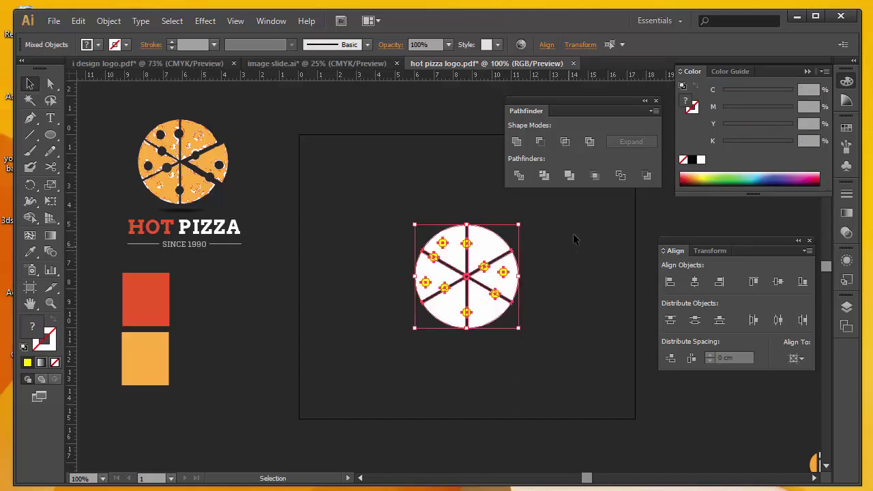
{"action": "left_click", "coordinate": [546, 175]}
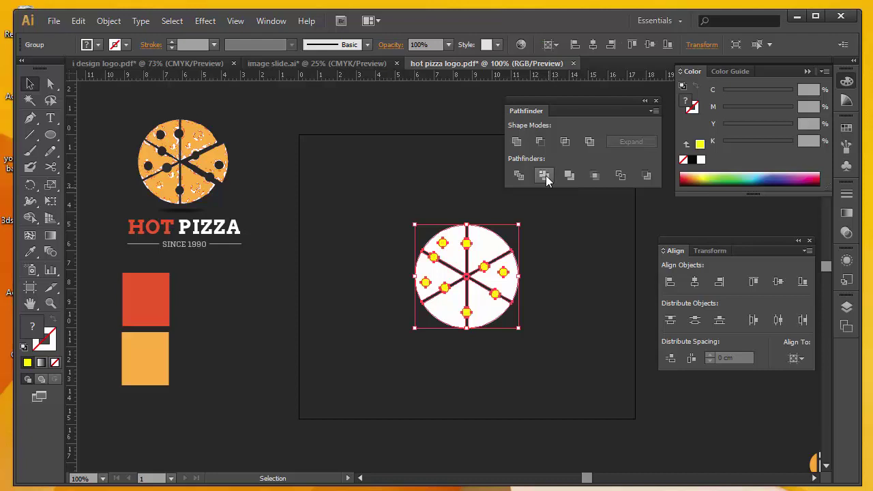
{"action": "left_click", "coordinate": [542, 229]}
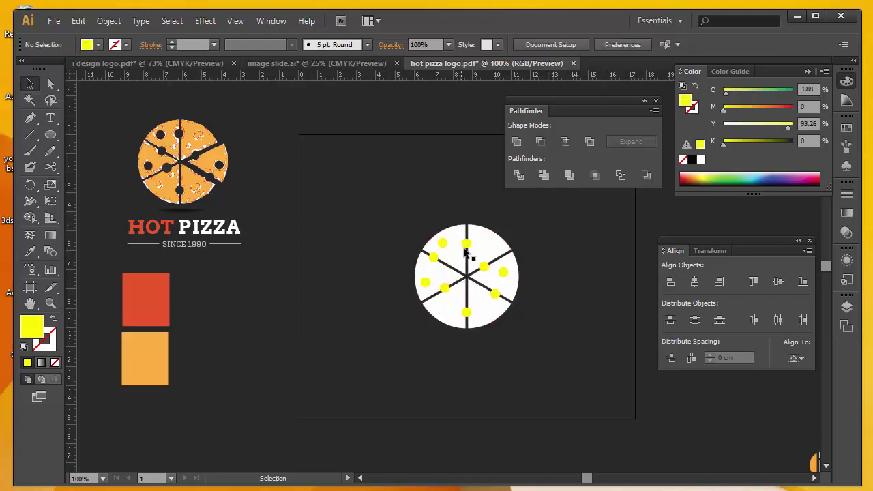
{"action": "left_click_drag", "start_coordinate": [467, 244], "coordinate": [402, 262]}
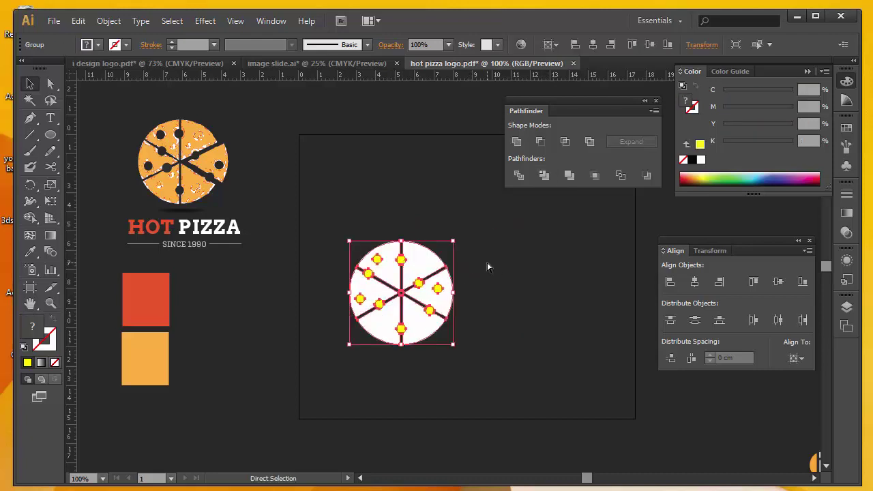
{"action": "key", "text": "ctrl+z"}
{"action": "left_click", "coordinate": [544, 245]}
{"action": "left_click", "coordinate": [469, 250]}
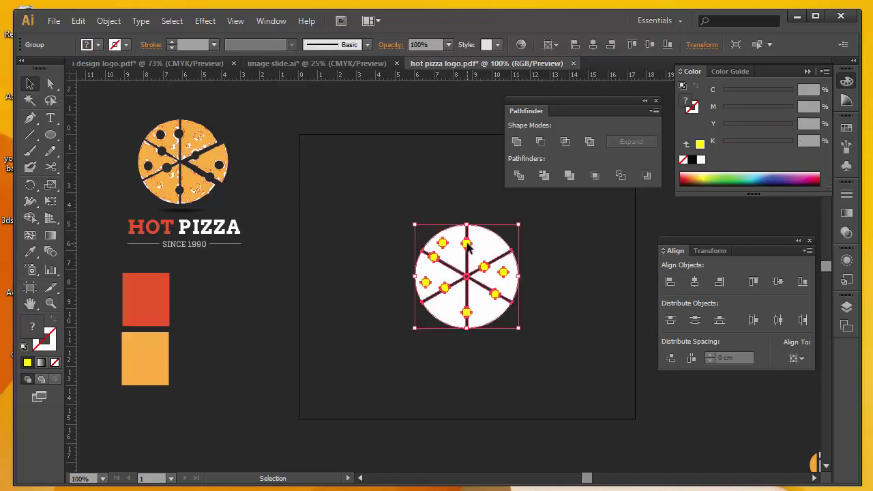
{"action": "right_click", "coordinate": [468, 245]}
{"action": "left_click", "coordinate": [510, 368]}
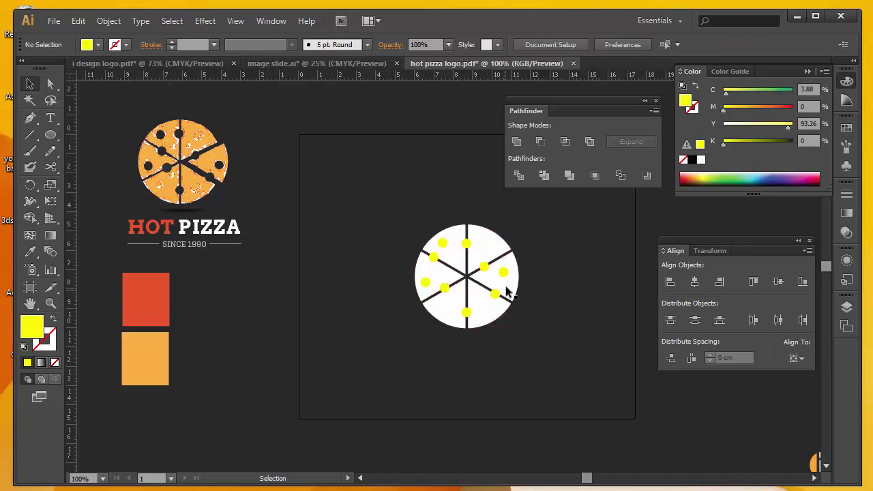
Delete all nine yellow dot pieces, leaving holes in the slices.
{"action": "left_click", "coordinate": [503, 273]}
{"action": "key", "text": "Delete"}
{"action": "left_click", "coordinate": [484, 266]}
{"action": "key", "text": "Delete"}
{"action": "left_click", "coordinate": [466, 243]}
{"action": "key", "text": "Delete"}
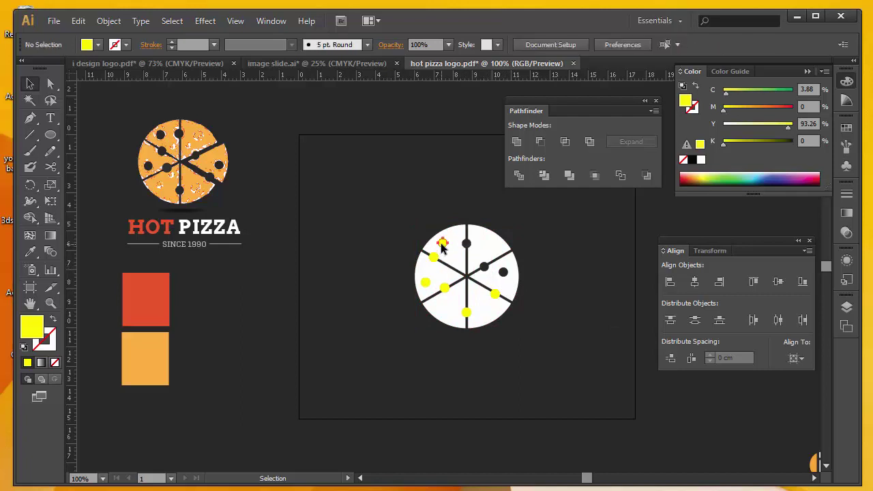
{"action": "left_click", "coordinate": [442, 243]}
{"action": "key", "text": "Delete"}
{"action": "left_click", "coordinate": [434, 257]}
{"action": "key", "text": "Delete"}
{"action": "left_click", "coordinate": [425, 282]}
{"action": "key", "text": "Delete"}
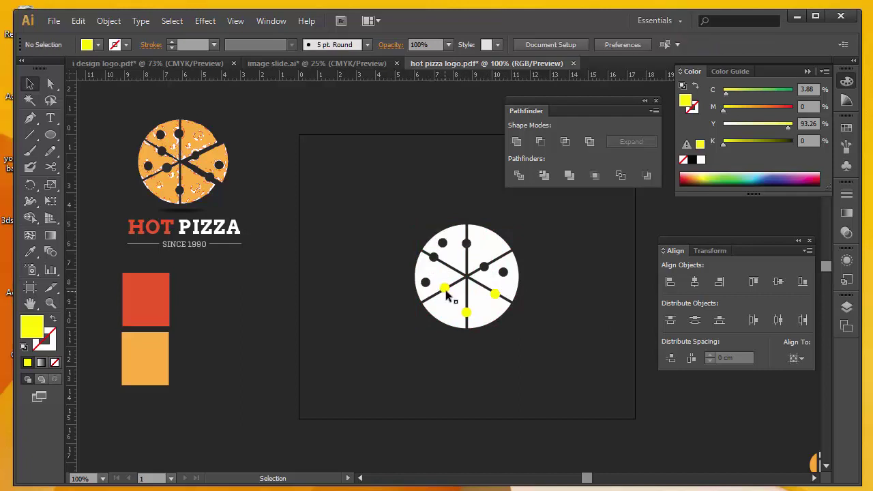
{"action": "key", "text": "Delete"}
{"action": "left_click", "coordinate": [466, 313]}
{"action": "key", "text": "Delete"}
{"action": "left_click", "coordinate": [494, 294]}
{"action": "key", "text": "Delete"}
{"action": "left_click", "coordinate": [439, 257]}
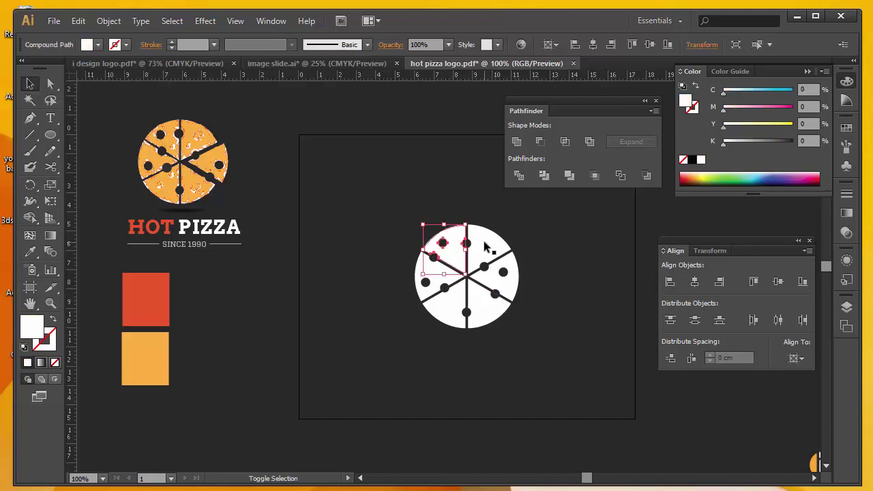
Select all six pizza slices and group them.
{"action": "left_click", "coordinate": [485, 247], "text": "shift"}
{"action": "left_click", "coordinate": [515, 296], "text": "shift"}
{"action": "left_click", "coordinate": [485, 320], "text": "shift"}
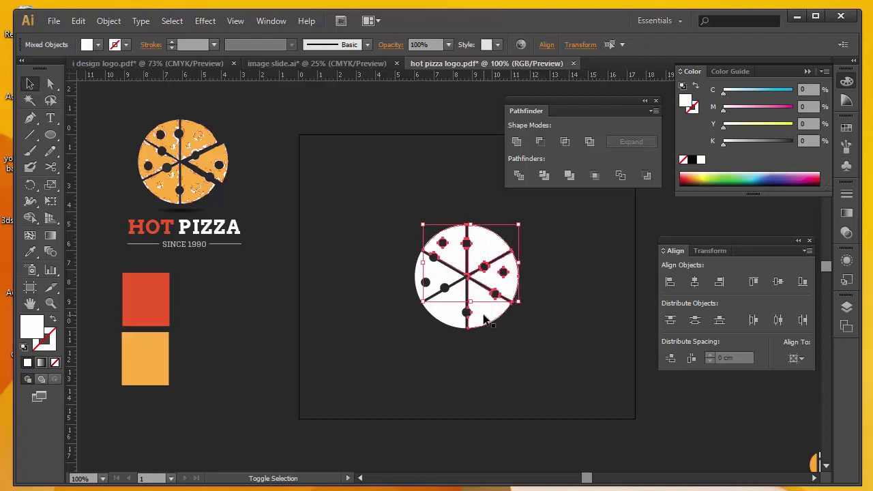
{"action": "left_click", "coordinate": [448, 319], "text": "shift"}
{"action": "left_click", "coordinate": [443, 291], "text": "shift"}
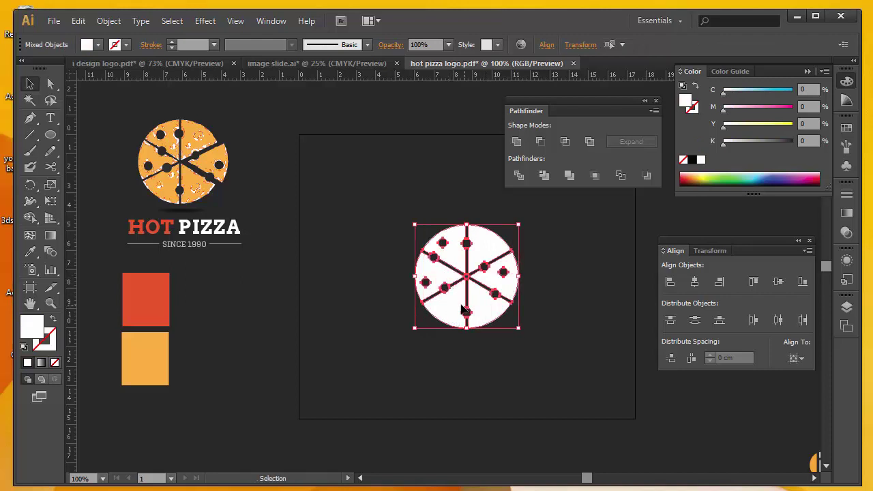
{"action": "right_click", "coordinate": [444, 276]}
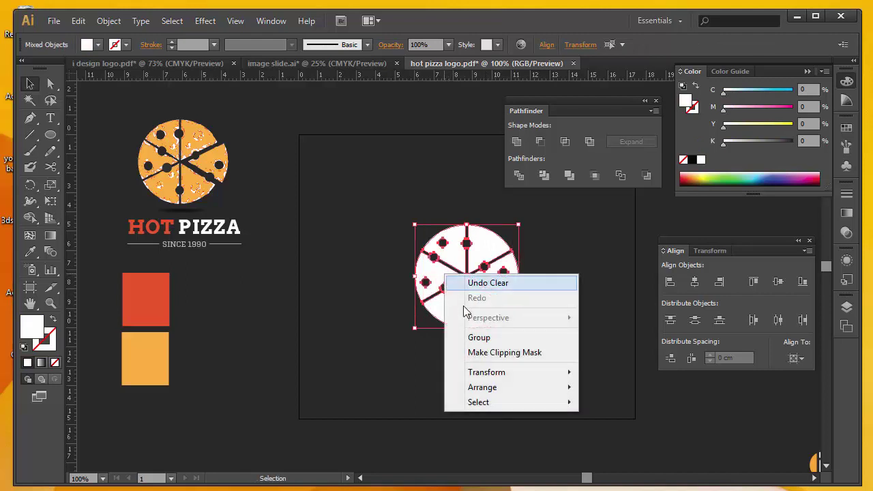
{"action": "left_click", "coordinate": [485, 338]}
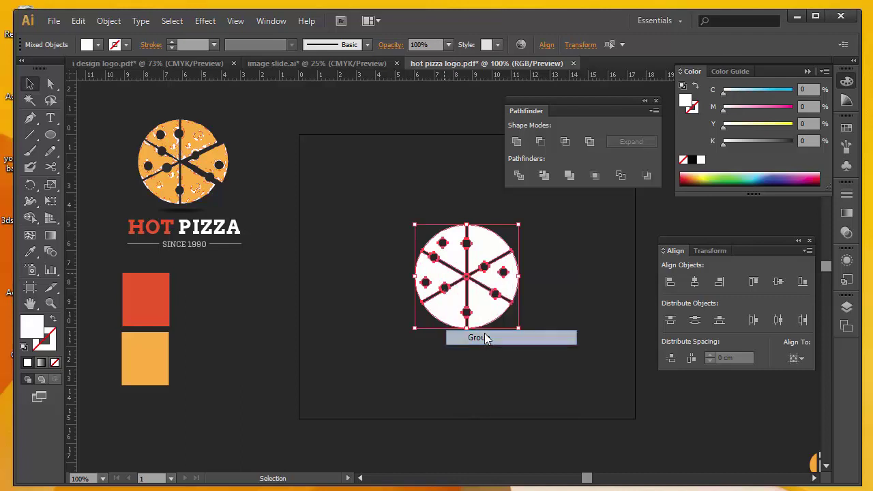
Eyedropper the orange swatch onto the pizza (M 34.95%, Y 84.52%).
{"action": "left_click", "coordinate": [29, 251]}
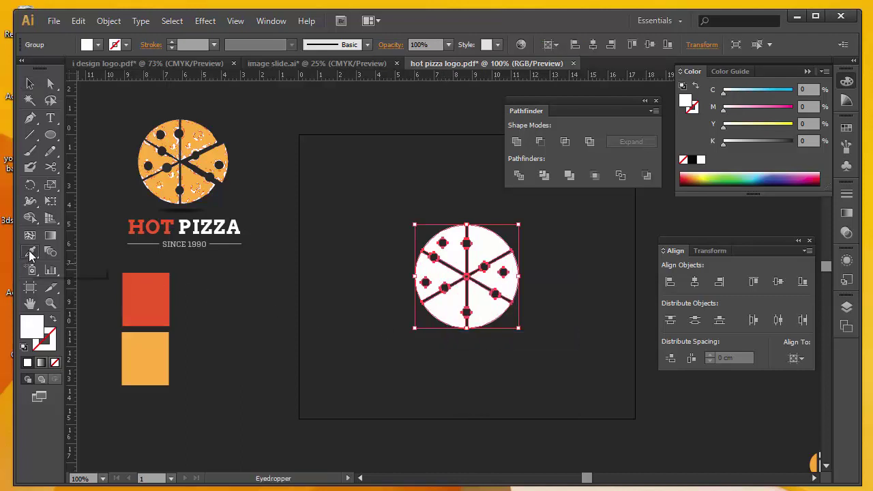
{"action": "left_click", "coordinate": [160, 348]}
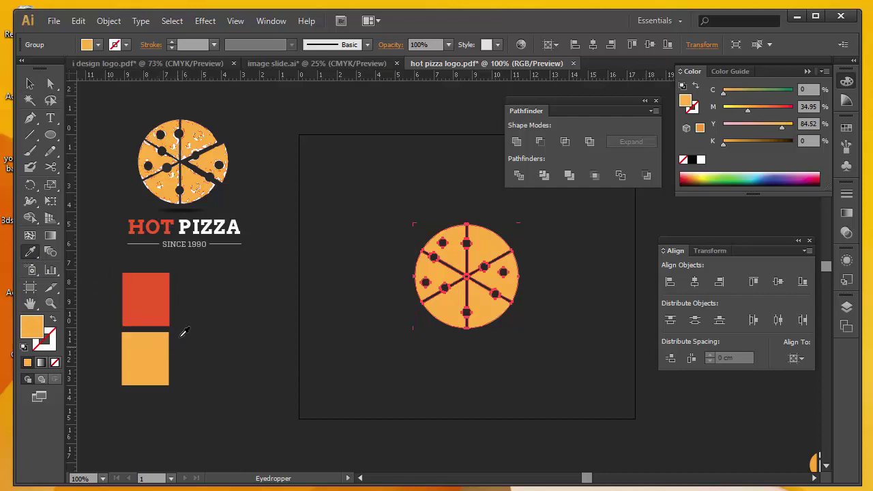
{"action": "key", "text": "v"}
{"action": "left_click", "coordinate": [32, 85]}
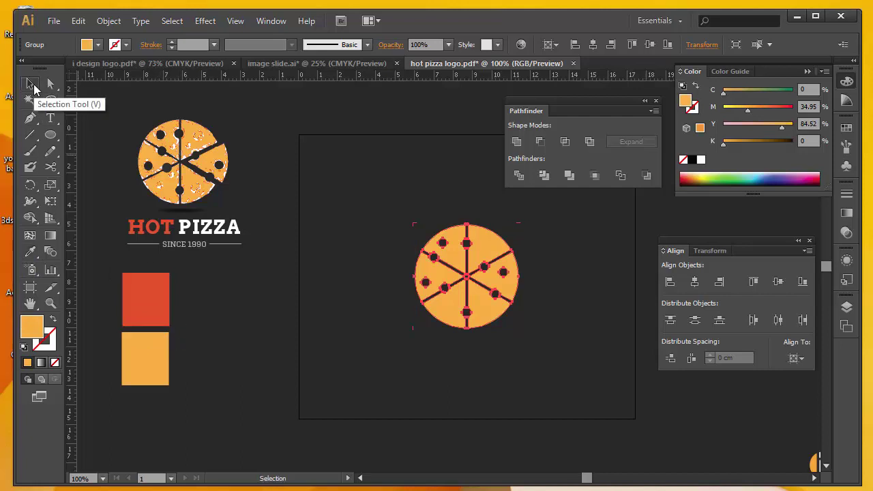
{"action": "left_click", "coordinate": [400, 181]}
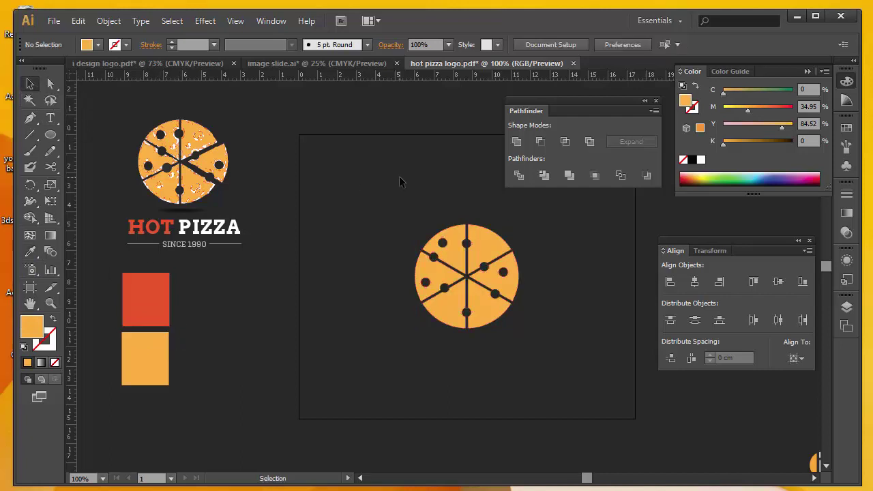
{"action": "left_click", "coordinate": [485, 247]}
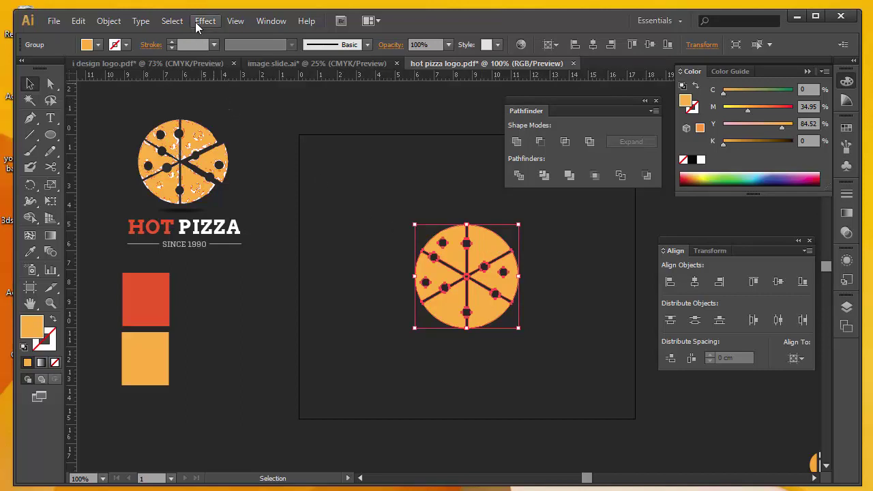
Apply the Ocean Ripple distortion to the pizza after comparing it with Glass.
{"action": "left_click", "coordinate": [203, 22]}
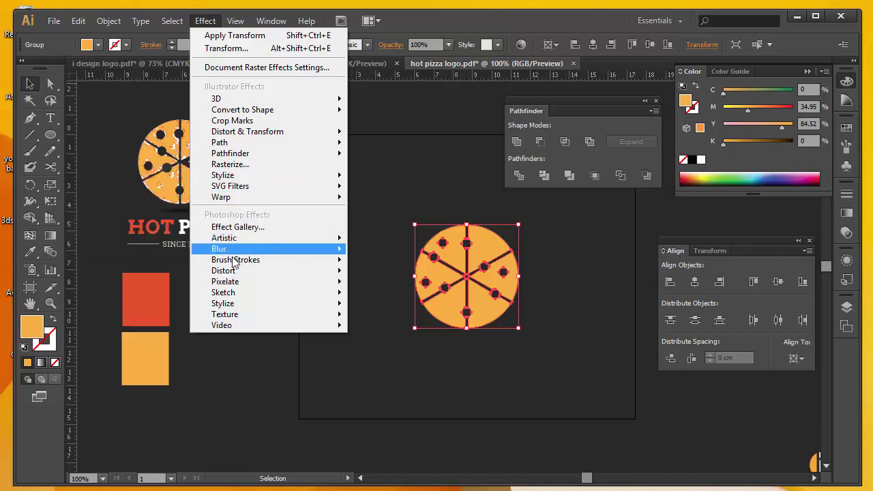
{"action": "mouse_move", "coordinate": [223, 271]}
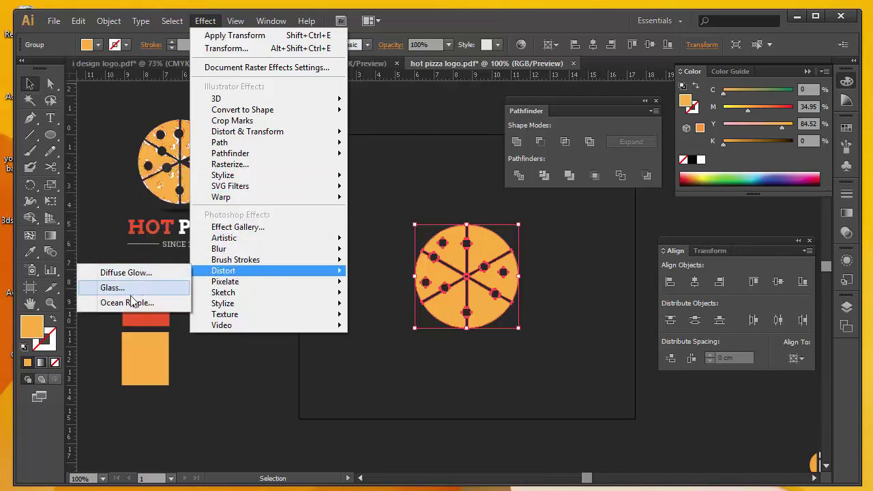
{"action": "left_click", "coordinate": [129, 302]}
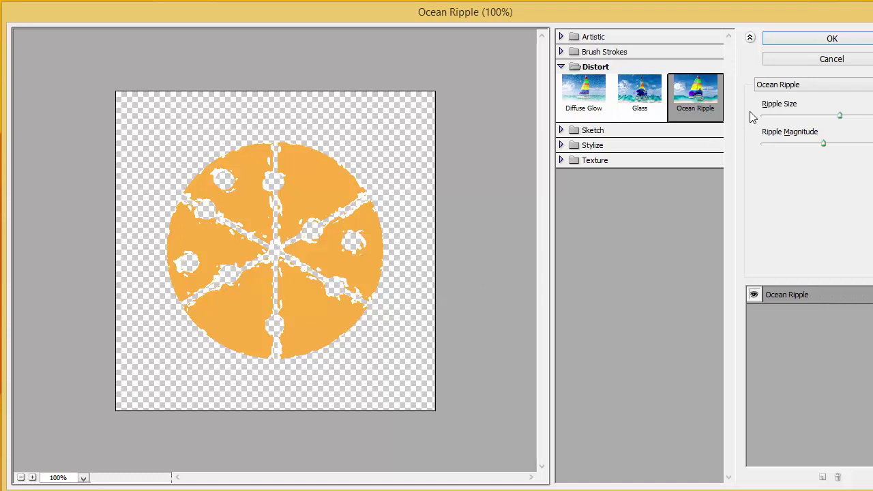
{"action": "left_click", "coordinate": [636, 102]}
{"action": "key", "text": "Left"}
{"action": "left_click", "coordinate": [640, 102]}
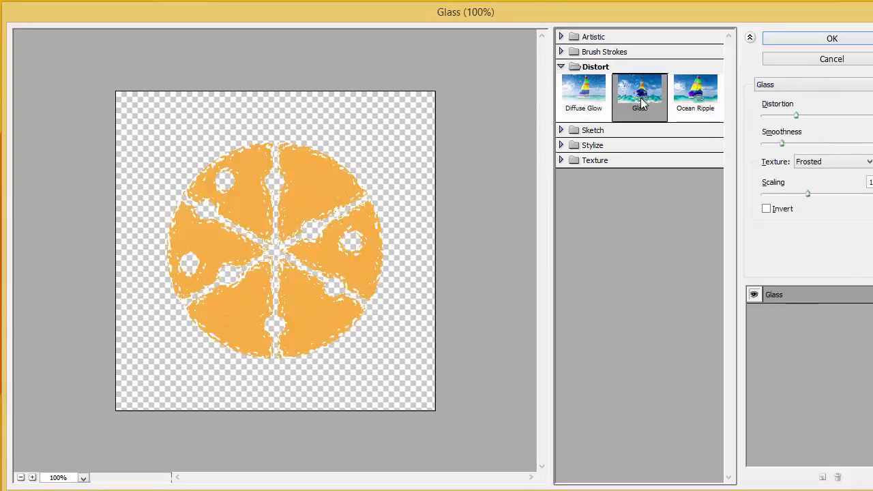
{"action": "left_click", "coordinate": [699, 99]}
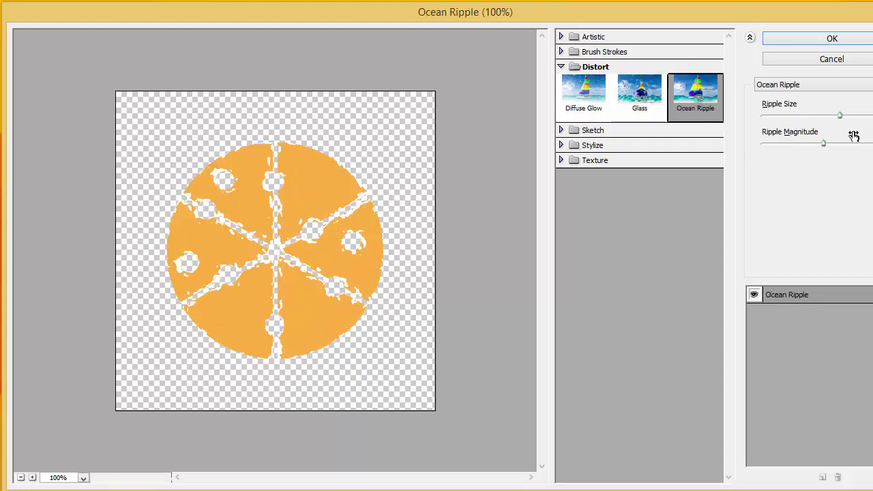
{"action": "left_click", "coordinate": [832, 40]}
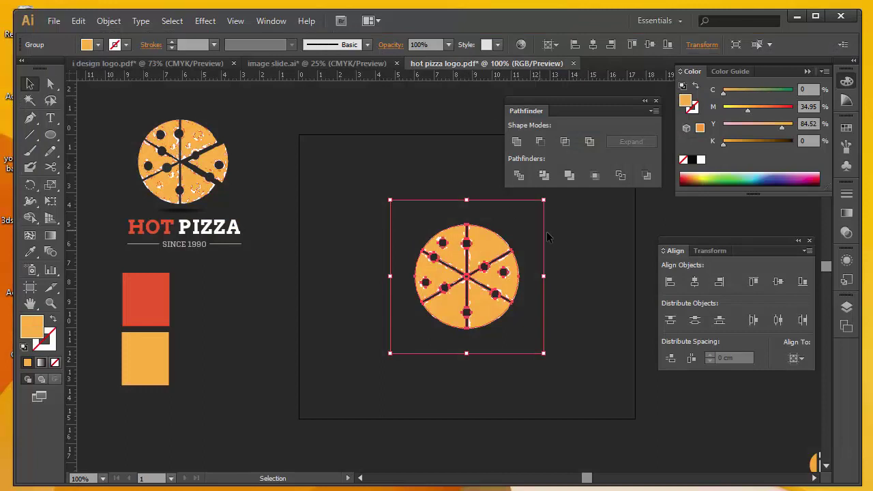
{"action": "left_click", "coordinate": [591, 244]}
Give the pizza group a red stroke sampled from the red square with the Eyedropper.
{"action": "left_click", "coordinate": [487, 255]}
{"action": "left_click", "coordinate": [52, 346]}
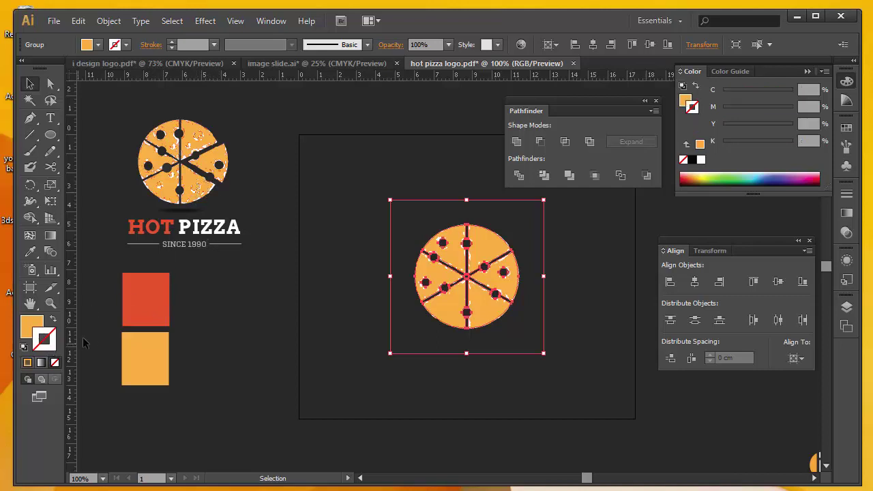
{"action": "left_click", "coordinate": [30, 252]}
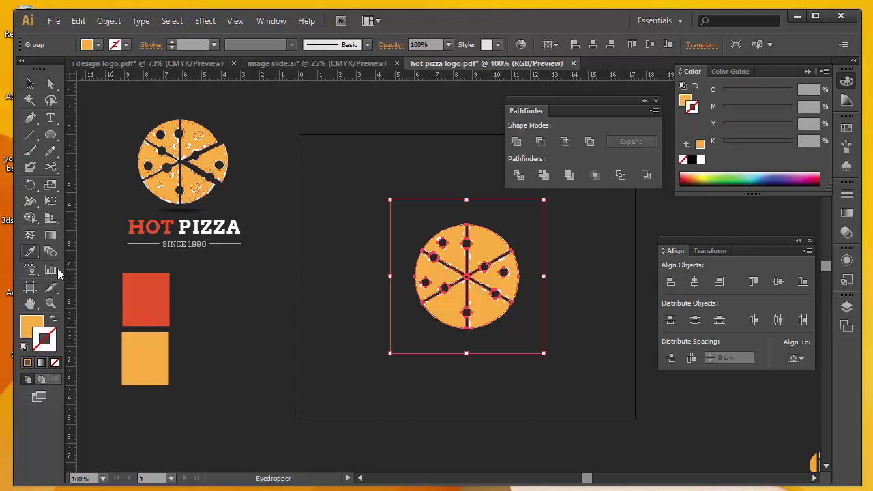
{"action": "left_click", "coordinate": [147, 290]}
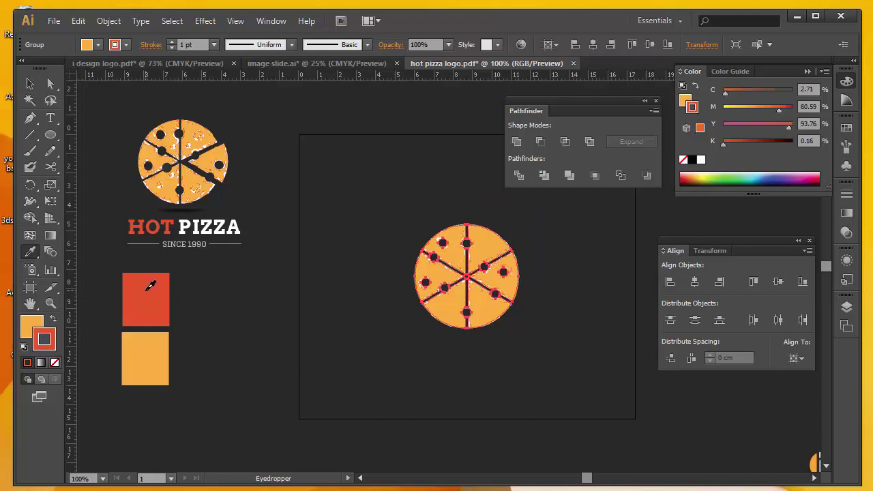
{"action": "left_click", "coordinate": [30, 83]}
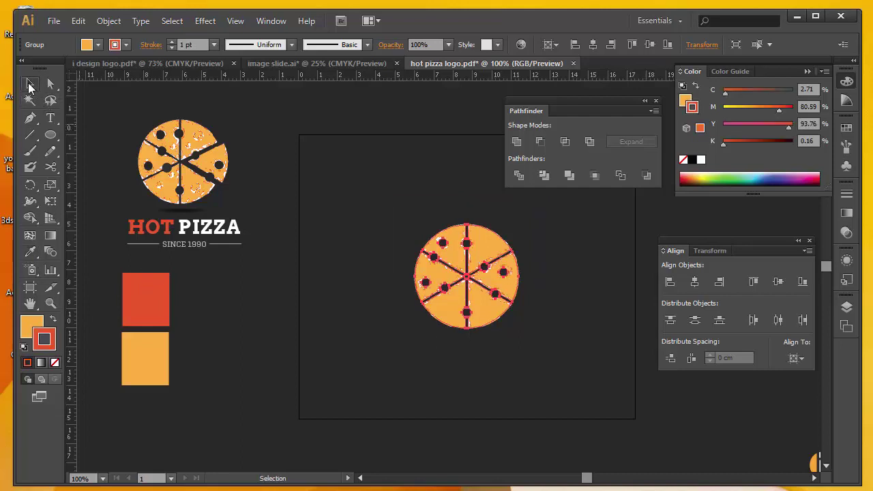
Deselect to check the red outline, swapping fill and stroke and back.
{"action": "left_click", "coordinate": [366, 173]}
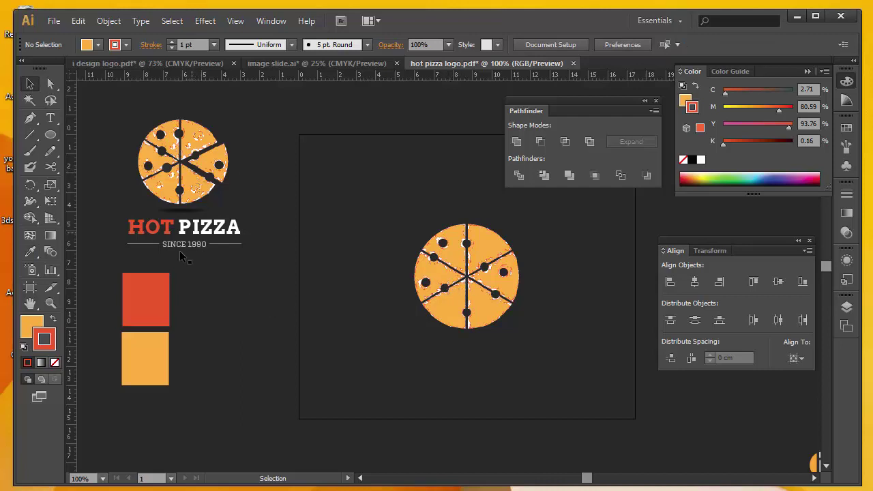
{"action": "left_click", "coordinate": [53, 318]}
{"action": "left_click", "coordinate": [53, 319]}
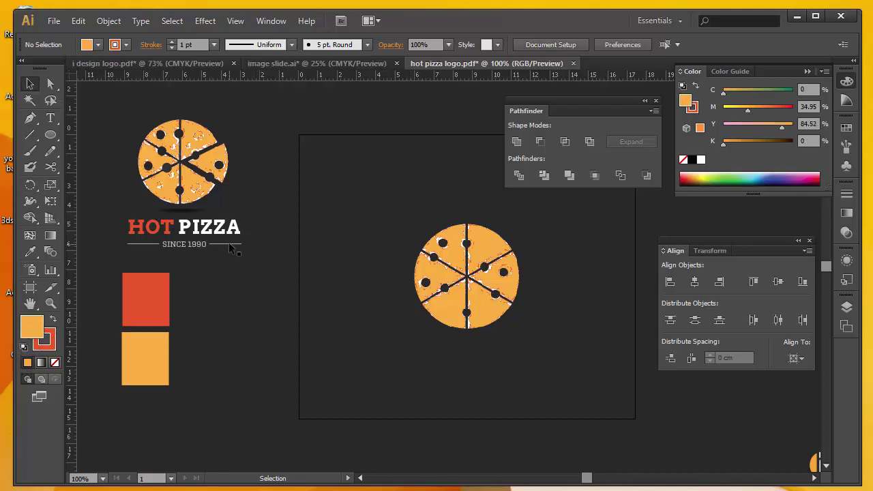
{"action": "left_click", "coordinate": [54, 122]}
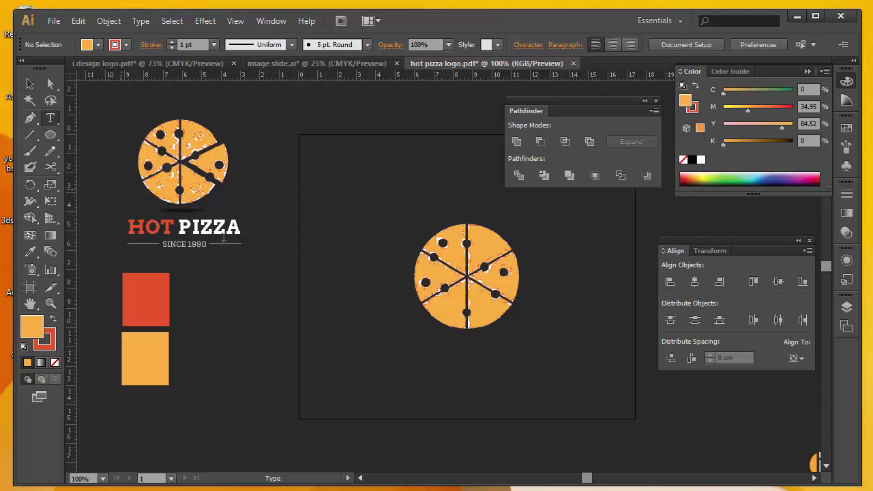
Type HOT PIZZA below the pizza and centre it horizontally on the artboard.
{"action": "left_click", "coordinate": [416, 361]}
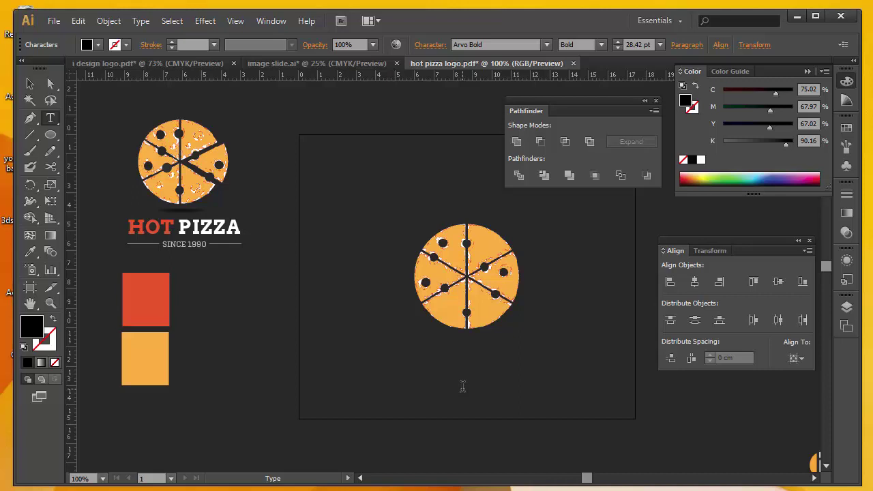
{"action": "type", "text": "HOT"}
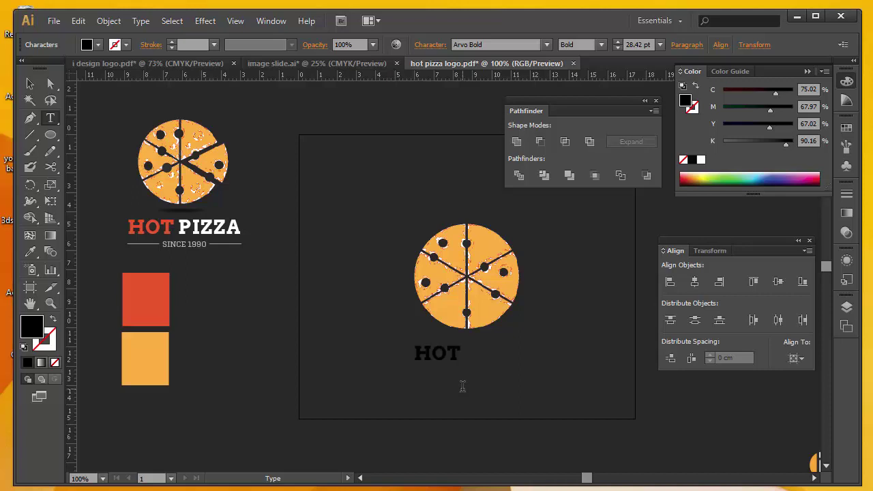
{"action": "type", "text": " PIZZA"}
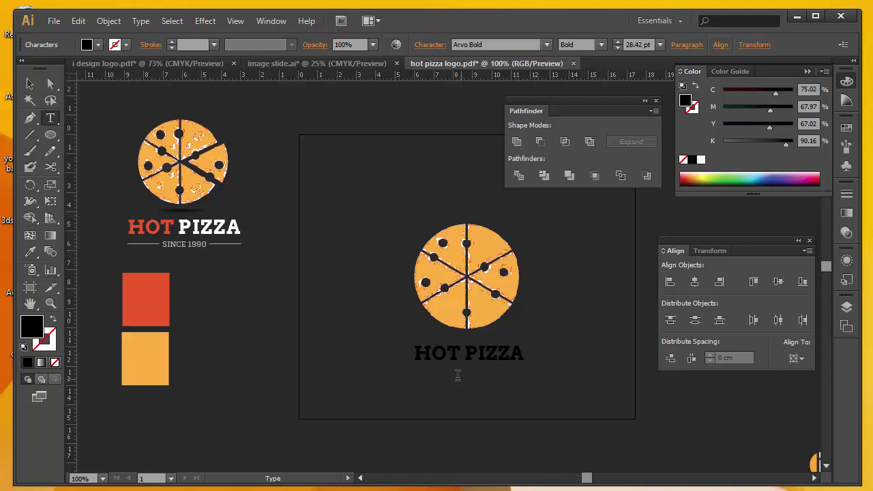
{"action": "left_click", "coordinate": [29, 83]}
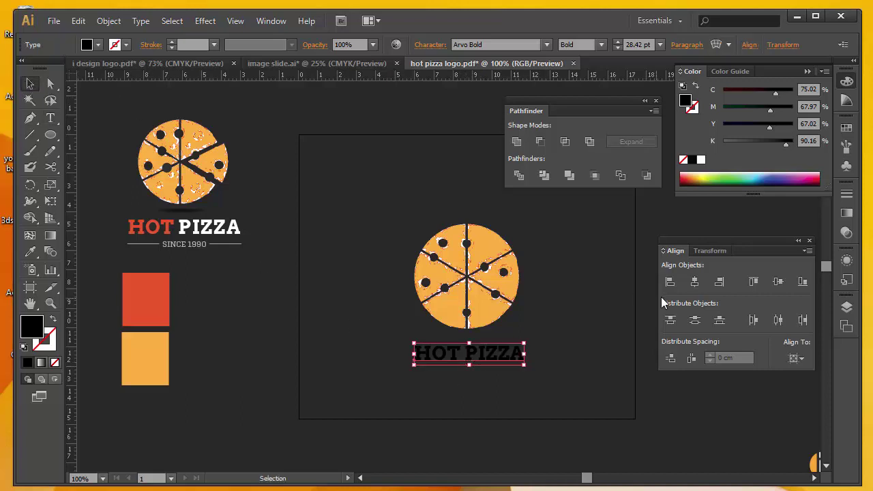
{"action": "left_click", "coordinate": [694, 281]}
Colour the word HOT bright red by zeroing cyan and black.
{"action": "double_click", "coordinate": [447, 353]}
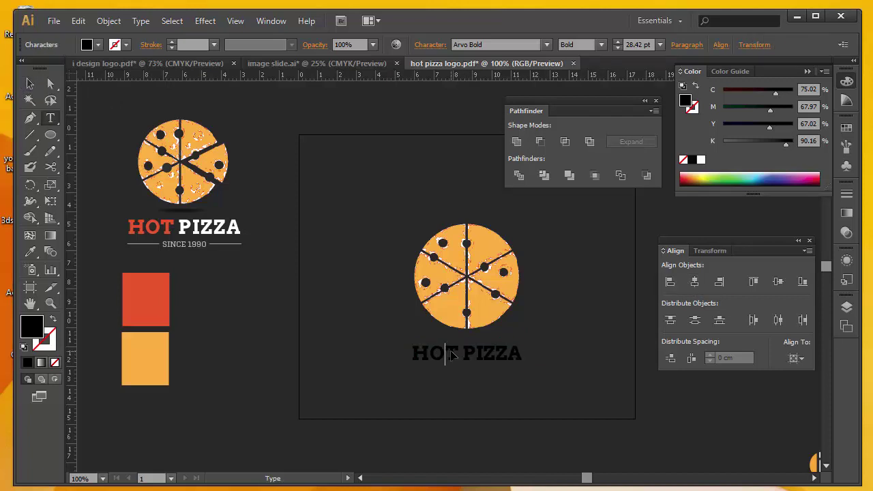
{"action": "left_click_drag", "start_coordinate": [461, 353], "coordinate": [401, 352]}
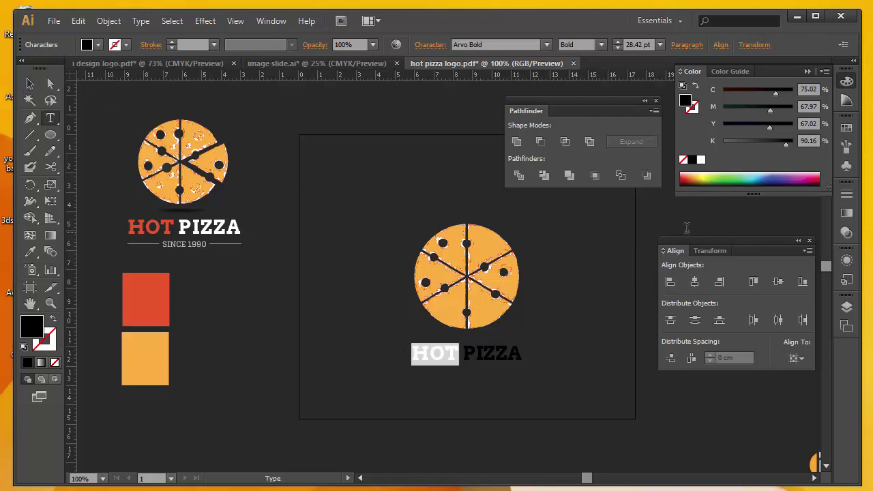
{"action": "left_click_drag", "start_coordinate": [776, 92], "coordinate": [723, 91]}
{"action": "left_click_drag", "start_coordinate": [786, 142], "coordinate": [723, 142]}
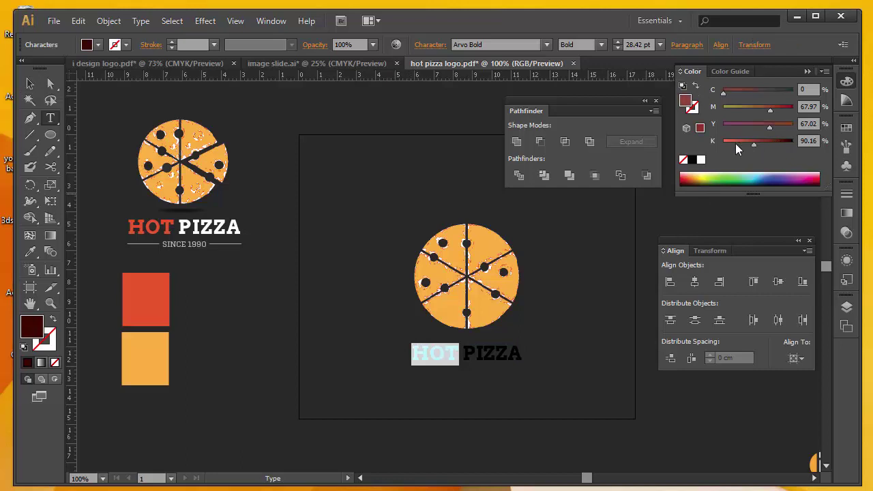
{"action": "mouse_move", "coordinate": [773, 108]}
{"action": "left_mouse_down"}
{"action": "mouse_move", "coordinate": [781, 127]}
{"action": "mouse_move", "coordinate": [782, 108]}
{"action": "left_mouse_up"}
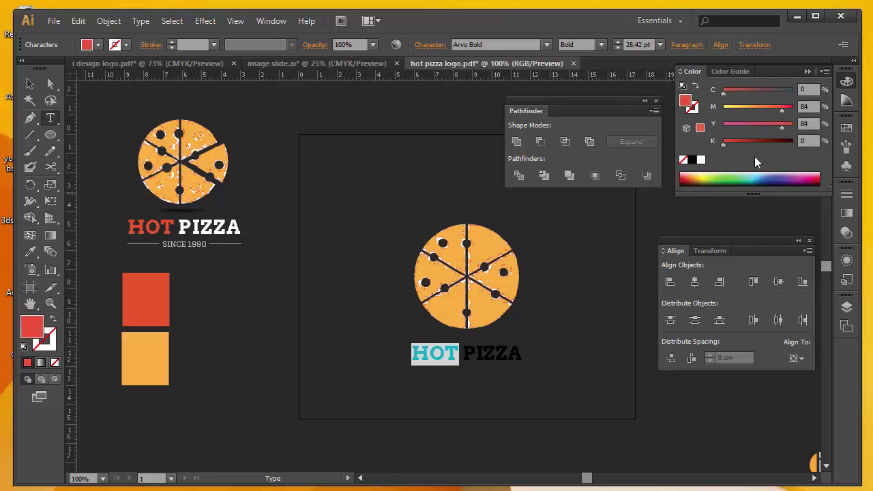
Make the word PIZZA white and finish editing the text.
{"action": "left_click", "coordinate": [446, 353]}
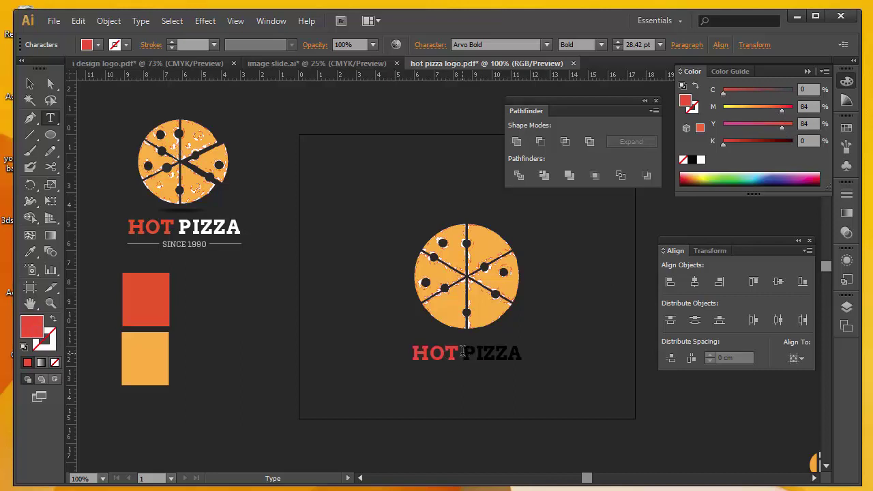
{"action": "left_click_drag", "start_coordinate": [462, 353], "coordinate": [526, 351]}
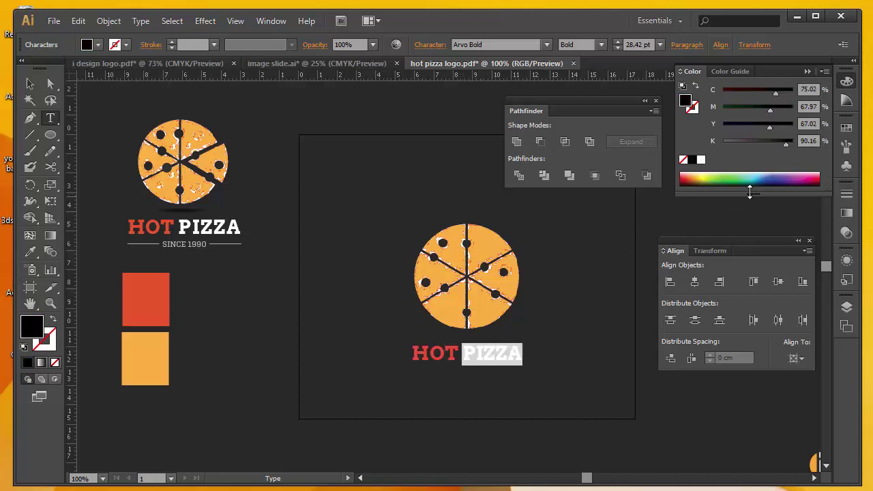
{"action": "left_click", "coordinate": [701, 160]}
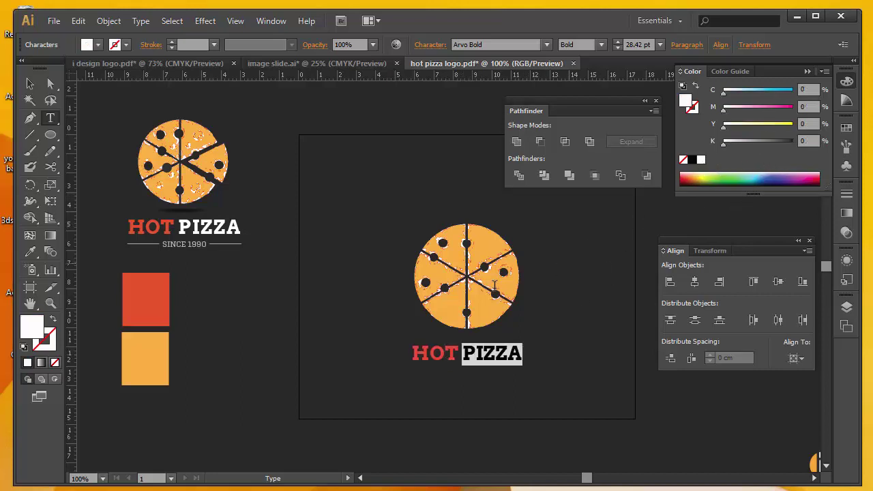
{"action": "left_click", "coordinate": [30, 84]}
{"action": "left_click", "coordinate": [217, 298]}
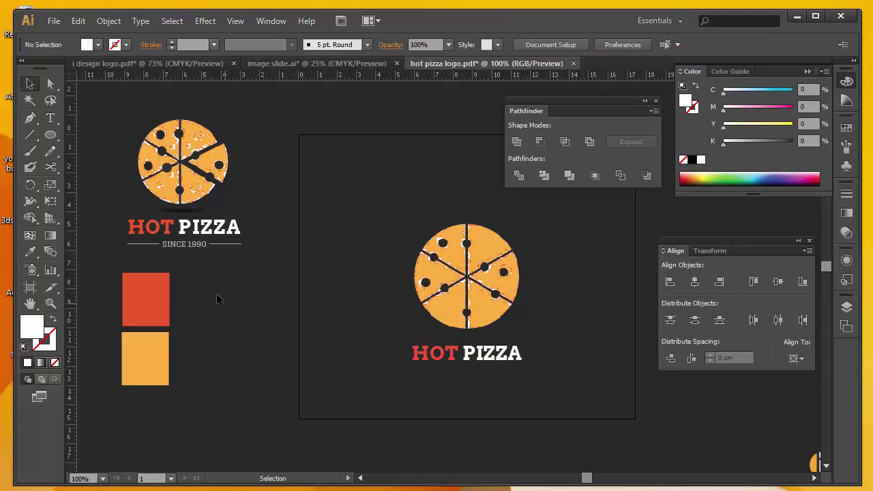
{"action": "left_click", "coordinate": [50, 117]}
Type SINCE 1990 under HOT PIZZA and scale it down to about 15 pt.
{"action": "left_click", "coordinate": [438, 381]}
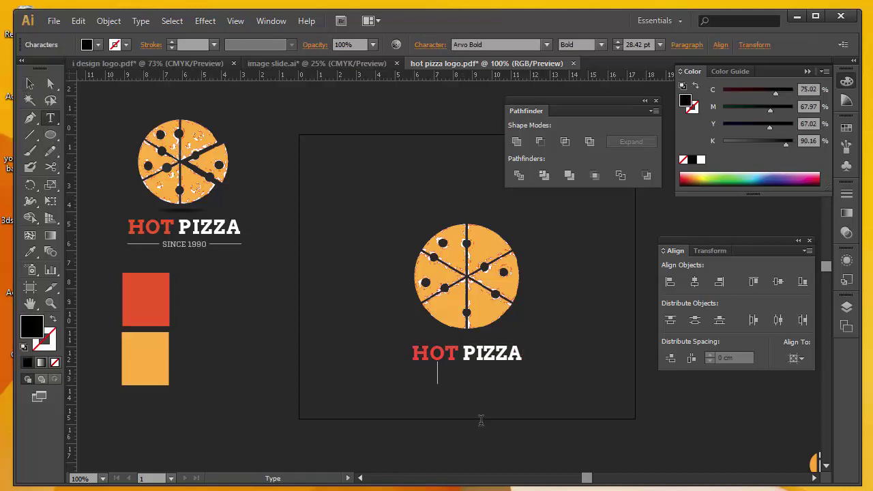
{"action": "type", "text": "SI"}
{"action": "type", "text": "NCE 1990"}
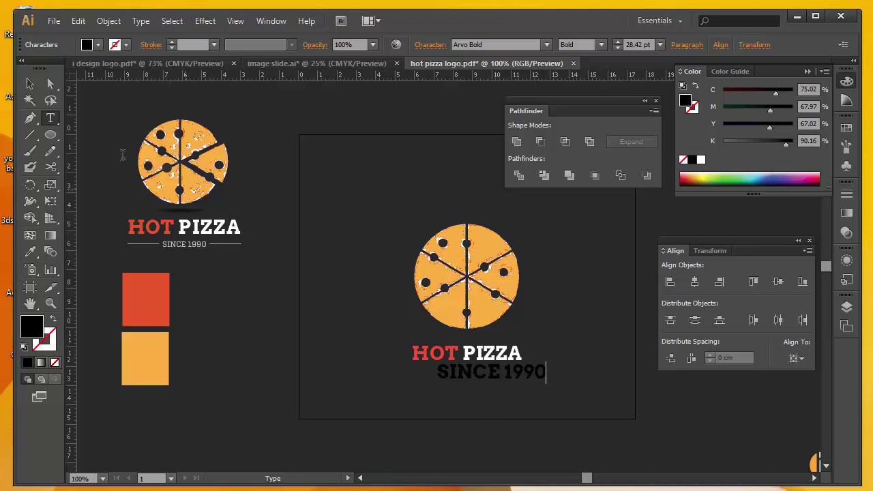
{"action": "left_click", "coordinate": [30, 83]}
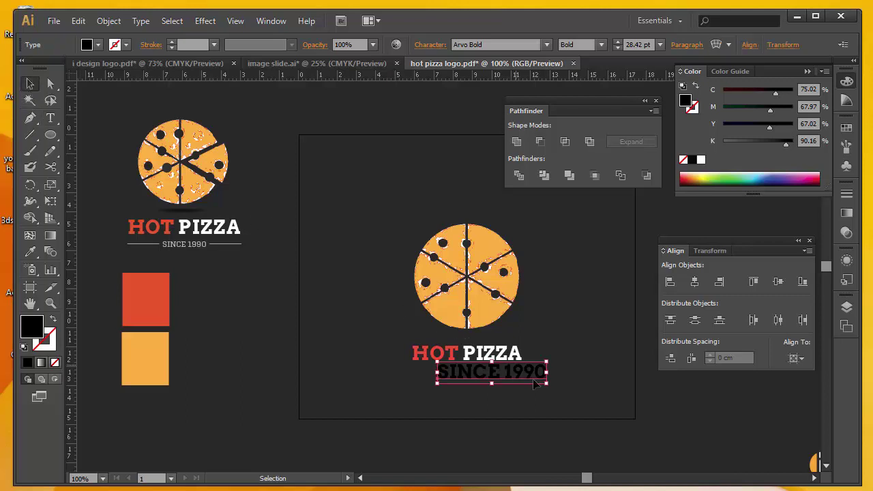
{"action": "left_click_drag", "start_coordinate": [545, 383], "coordinate": [502, 385]}
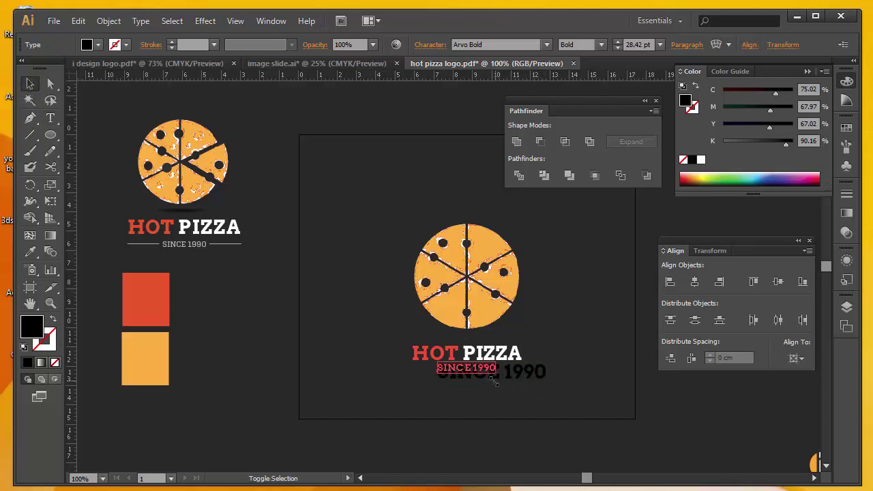
Zoom in and frame the logo, then select the SINCE 1990 tagline.
{"action": "key", "text": "z"}
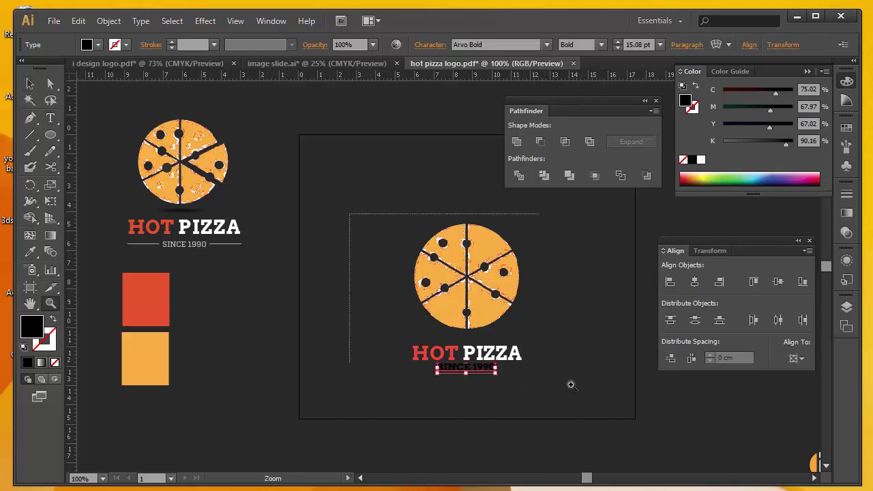
{"action": "left_click_drag", "start_coordinate": [348, 216], "coordinate": [582, 394]}
{"action": "key", "text": "v"}
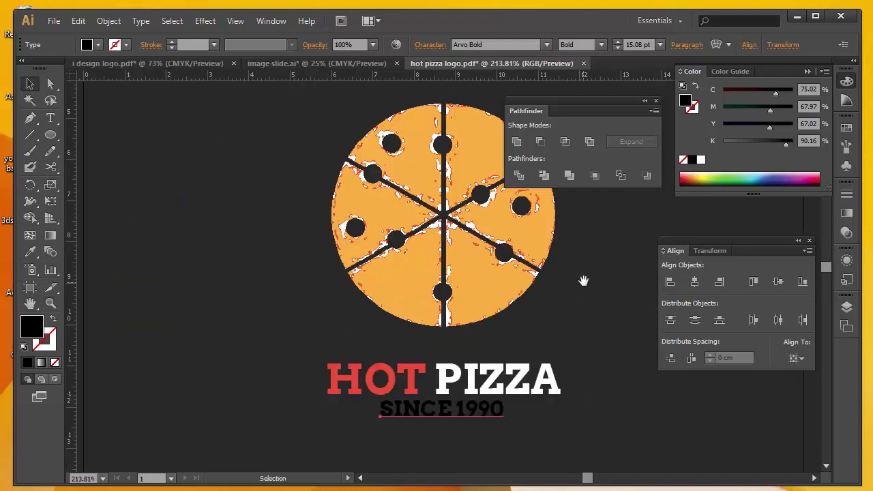
{"action": "mouse_move", "coordinate": [581, 280]}
{"action": "left_mouse_down"}
{"action": "mouse_move", "coordinate": [545, 294]}
{"action": "mouse_move", "coordinate": [519, 286]}
{"action": "left_mouse_up"}
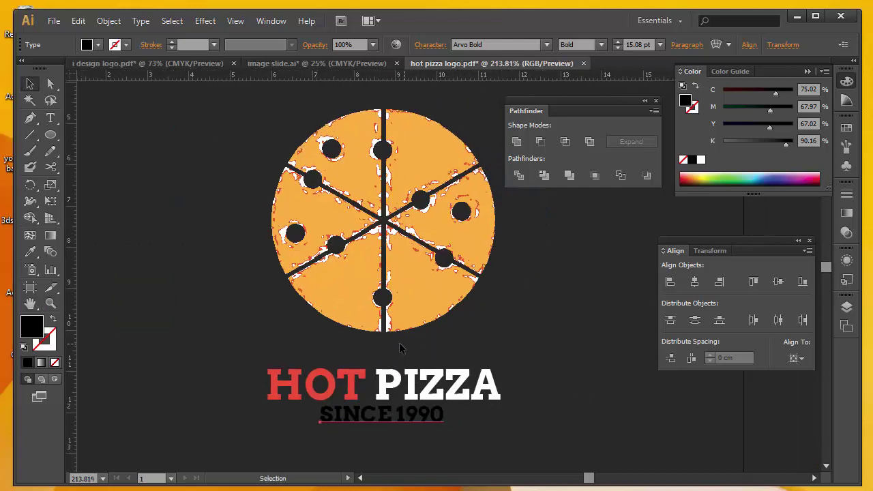
{"action": "left_click", "coordinate": [374, 411]}
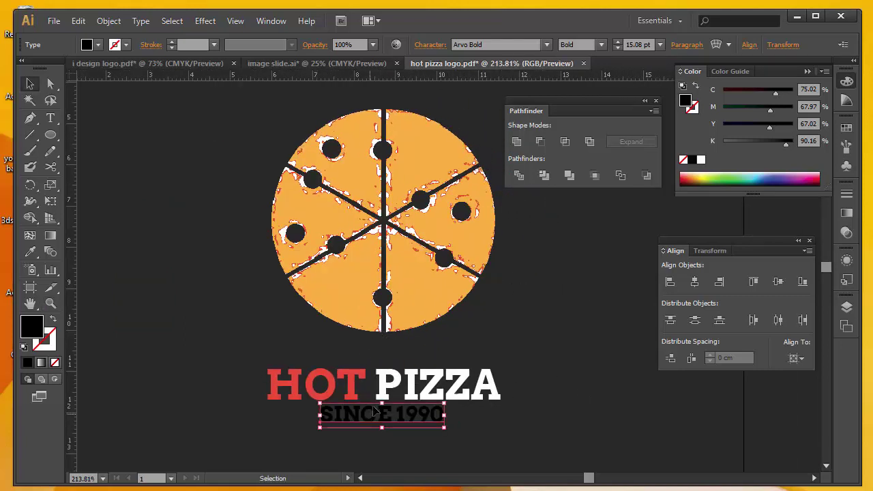
Set the tagline font to Atletico Regular Demo and shrink it to about 11.5 pt.
{"action": "left_click", "coordinate": [490, 44]}
{"action": "type", "text": "Al"}
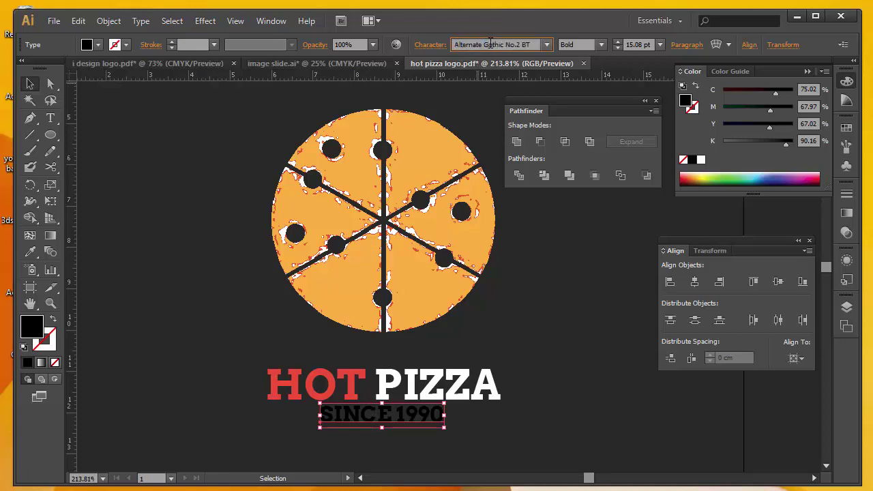
{"action": "key", "text": "BackSpace"}
{"action": "type", "text": "tletico Regular Demo"}
{"action": "key", "text": "Return"}
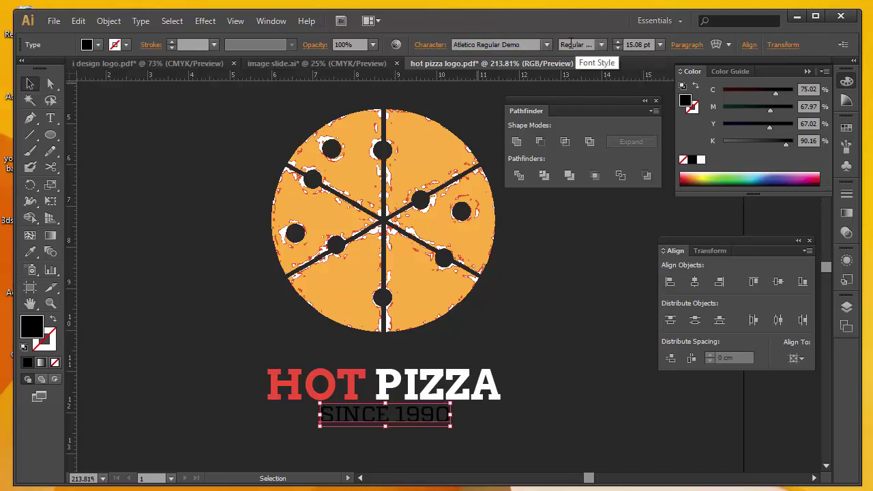
{"action": "left_click", "coordinate": [546, 45]}
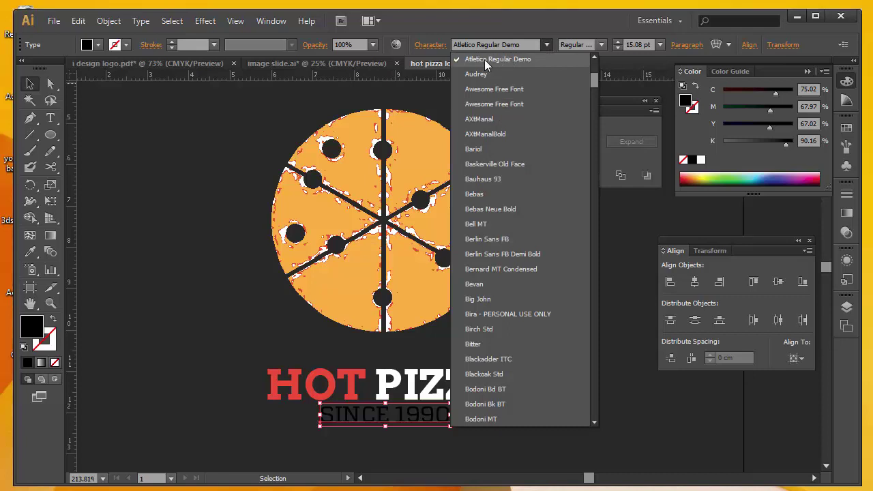
{"action": "left_click", "coordinate": [279, 343]}
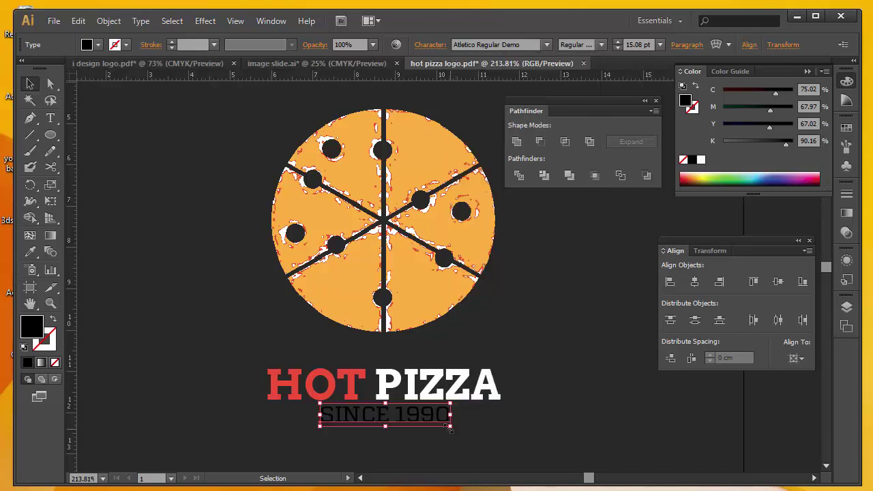
{"action": "left_click_drag", "start_coordinate": [450, 427], "coordinate": [419, 412]}
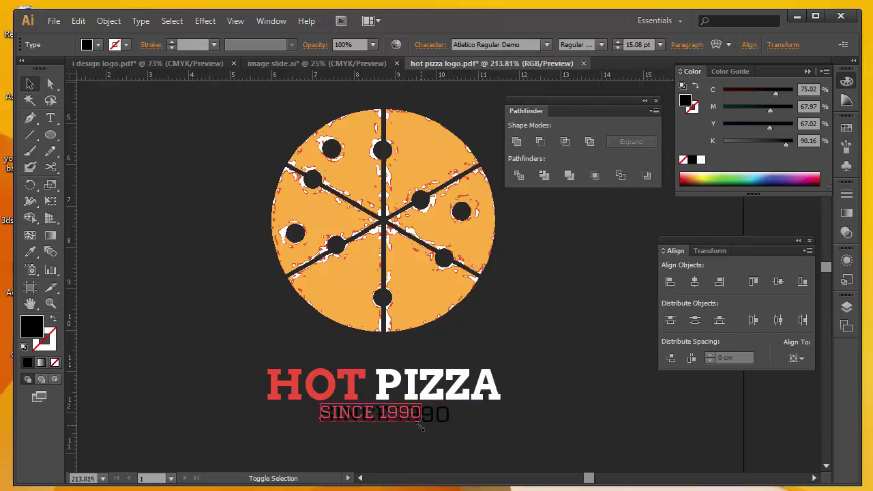
Centre SINCE 1990 horizontally under HOT PIZZA as key object.
{"action": "left_click", "coordinate": [415, 397], "text": "shift"}
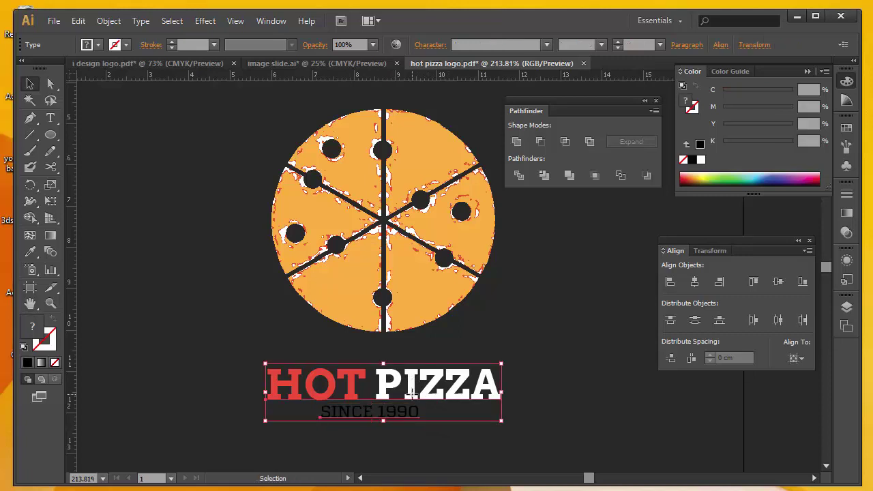
{"action": "left_click", "coordinate": [694, 282]}
{"action": "left_click", "coordinate": [566, 326]}
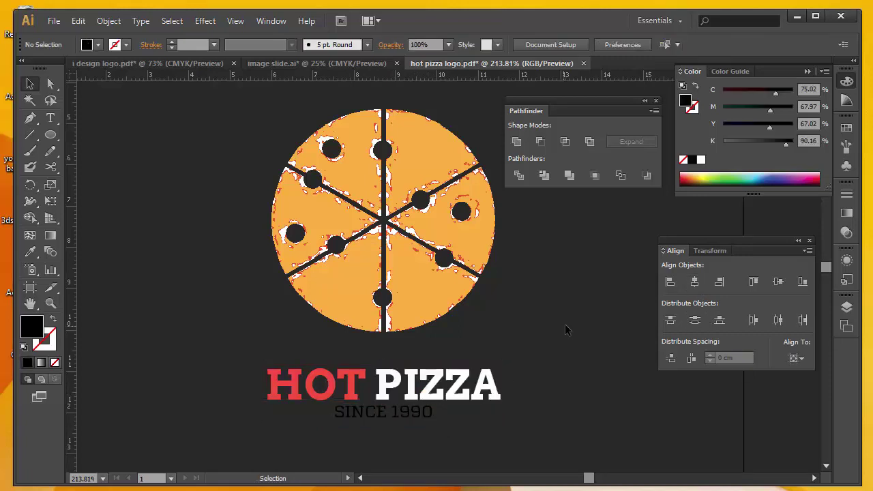
{"action": "left_click", "coordinate": [419, 416], "text": "shift"}
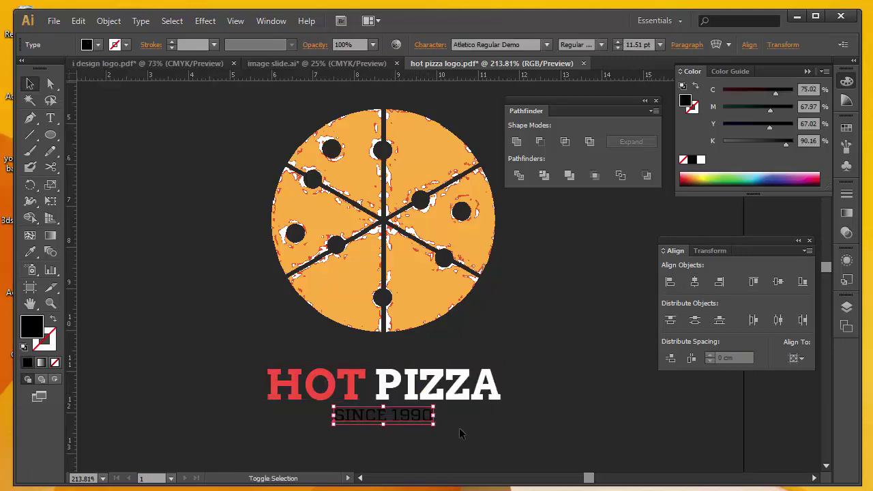
{"action": "left_click", "coordinate": [175, 302]}
{"action": "left_click", "coordinate": [30, 135]}
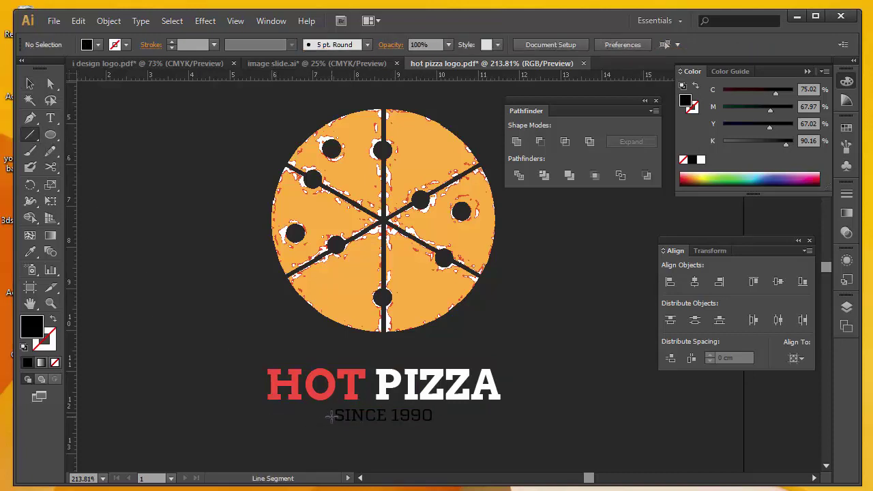
Draw a line left of SINCE 1990 with a 1 pt stroke weight.
{"action": "left_click_drag", "start_coordinate": [330, 415], "coordinate": [271, 416]}
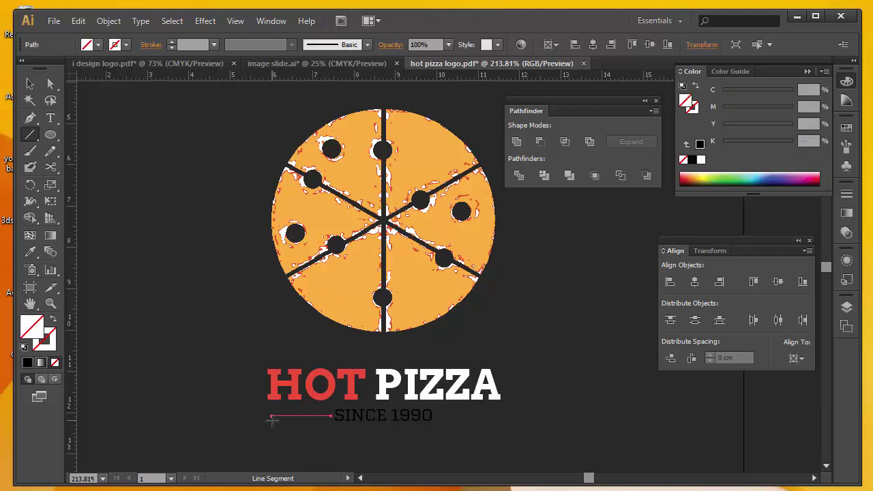
{"action": "left_click", "coordinate": [843, 196]}
{"action": "left_click", "coordinate": [771, 201]}
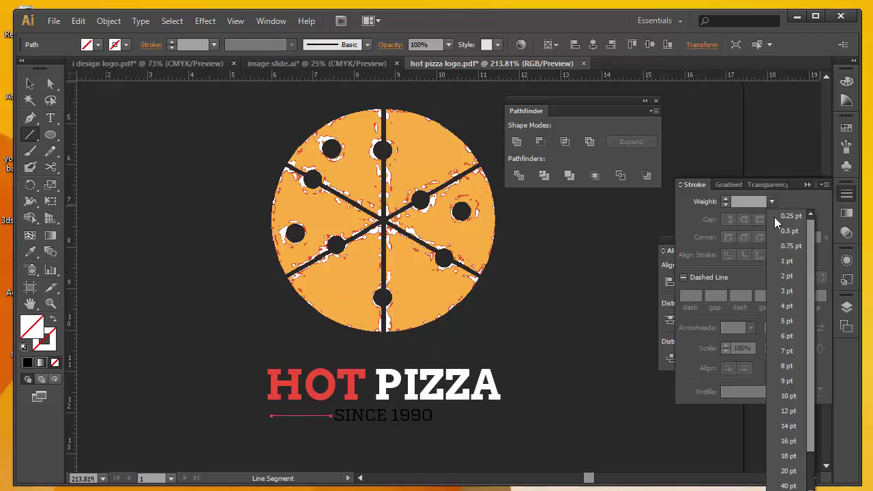
{"action": "left_click", "coordinate": [786, 263]}
Add vertical guides at the left edge of HOT and right edge of PIZZA.
{"action": "left_click", "coordinate": [30, 83]}
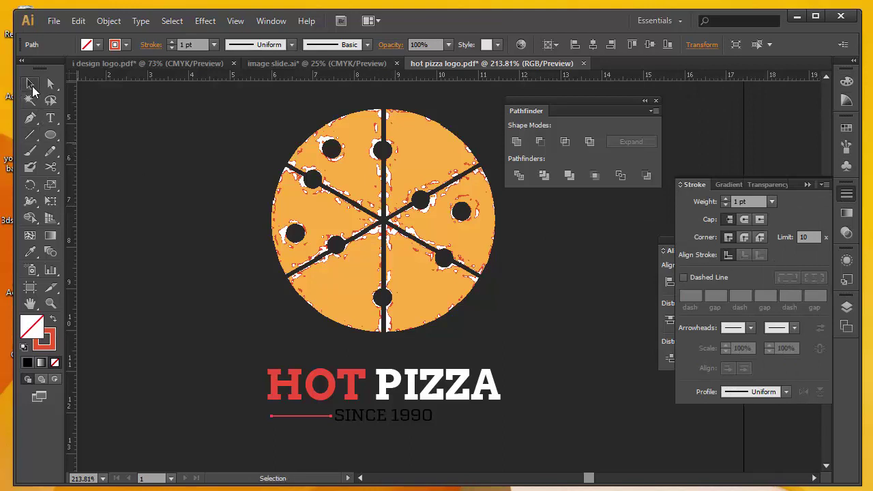
{"action": "left_click_drag", "start_coordinate": [72, 163], "coordinate": [268, 266]}
{"action": "left_click_drag", "start_coordinate": [67, 253], "coordinate": [502, 317]}
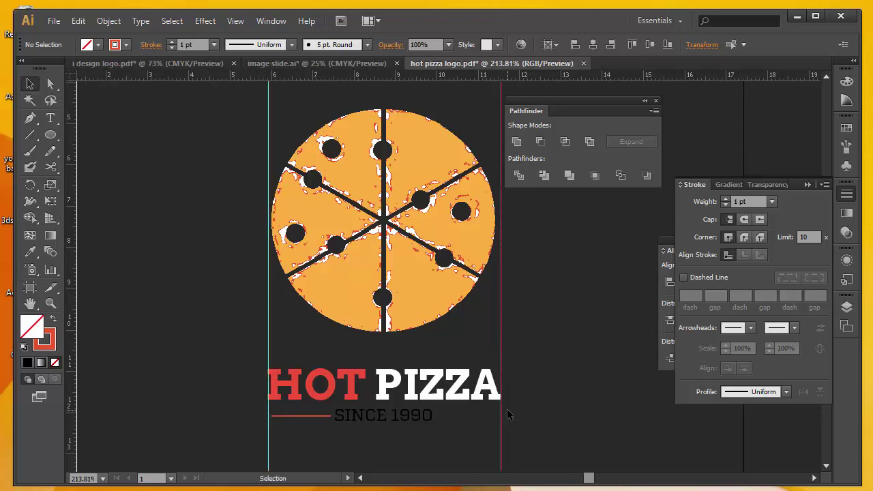
{"action": "left_click", "coordinate": [50, 303]}
{"action": "left_click_drag", "start_coordinate": [228, 287], "coordinate": [554, 445]}
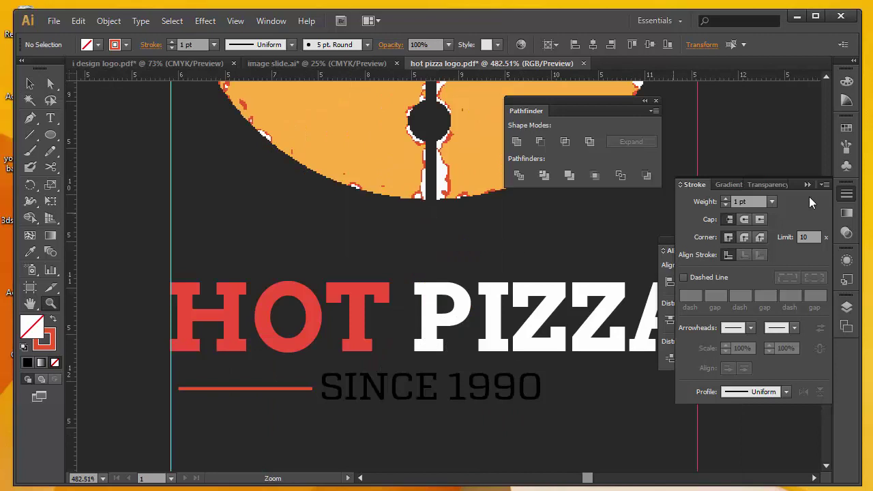
{"action": "left_click", "coordinate": [808, 184]}
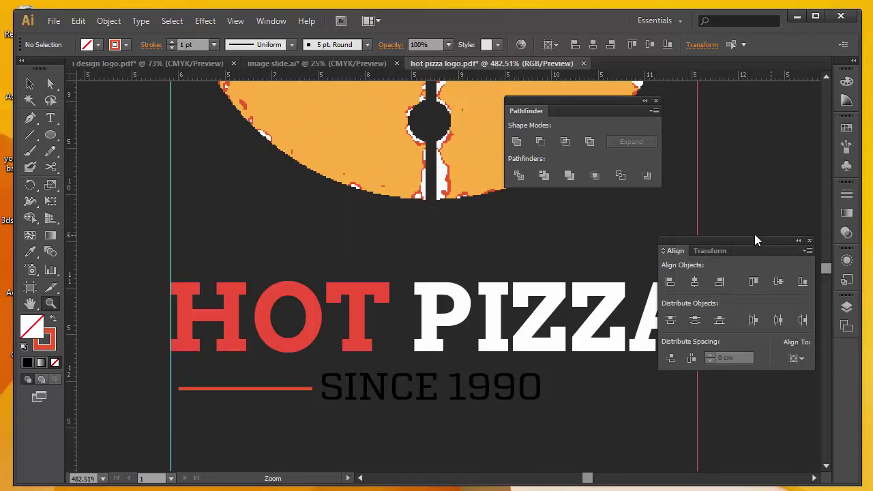
Change the red line's stroke colour to white.
{"action": "left_click_drag", "start_coordinate": [755, 240], "coordinate": [759, 147]}
{"action": "left_click", "coordinate": [30, 83]}
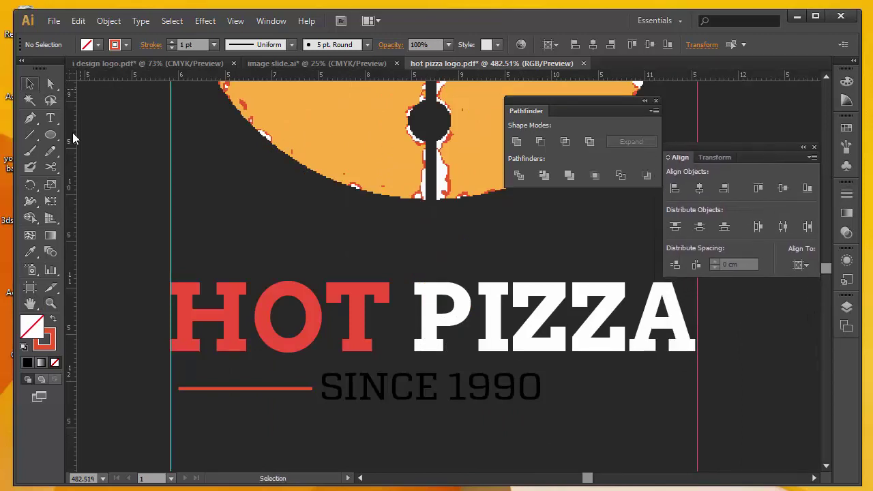
{"action": "left_click", "coordinate": [297, 388]}
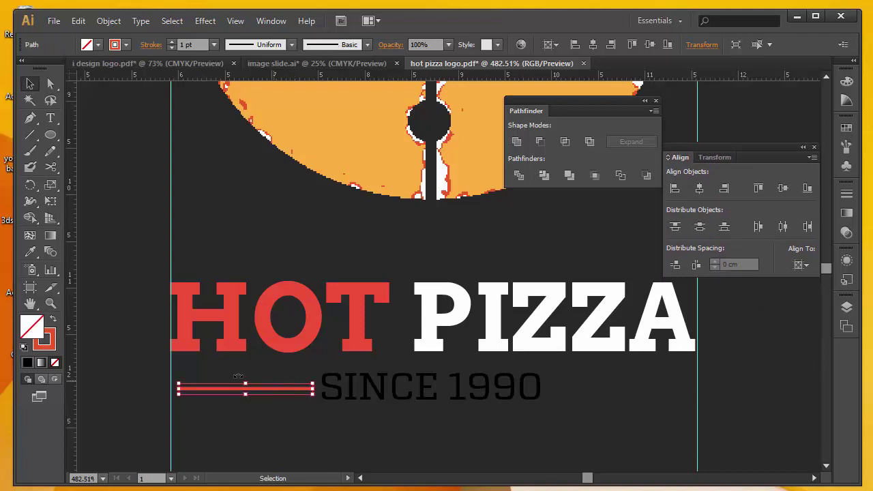
{"action": "left_click", "coordinate": [47, 345]}
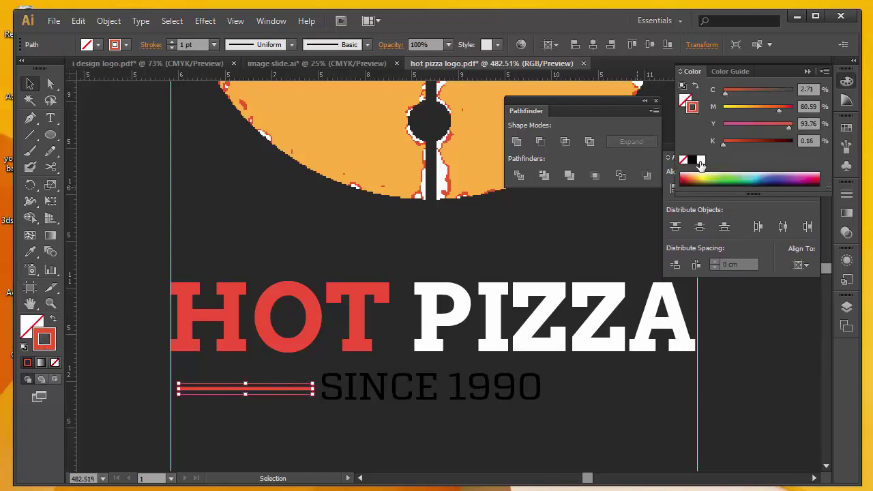
{"action": "left_click", "coordinate": [808, 71]}
{"action": "left_click", "coordinate": [846, 83]}
{"action": "left_click", "coordinate": [701, 160]}
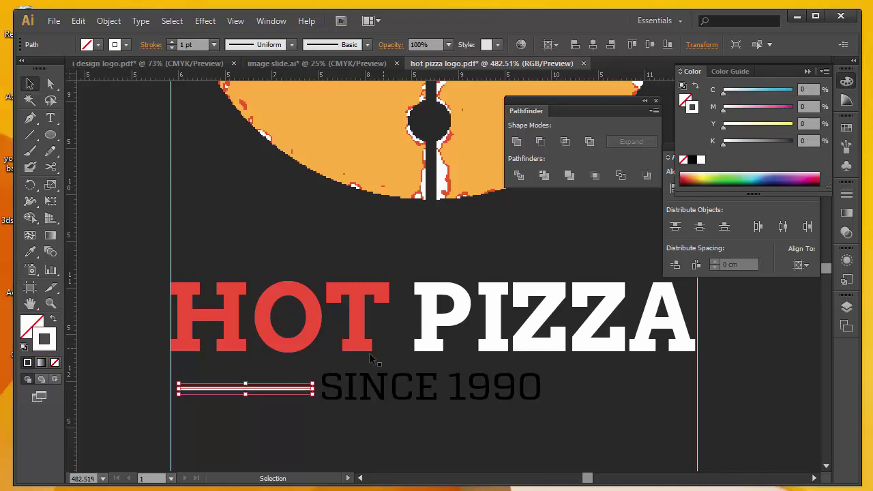
Extend the white line to the left guide and copy it to the right of SINCE 1990.
{"action": "left_click", "coordinate": [171, 394]}
{"action": "left_click_drag", "start_coordinate": [171, 392], "coordinate": [172, 392]}
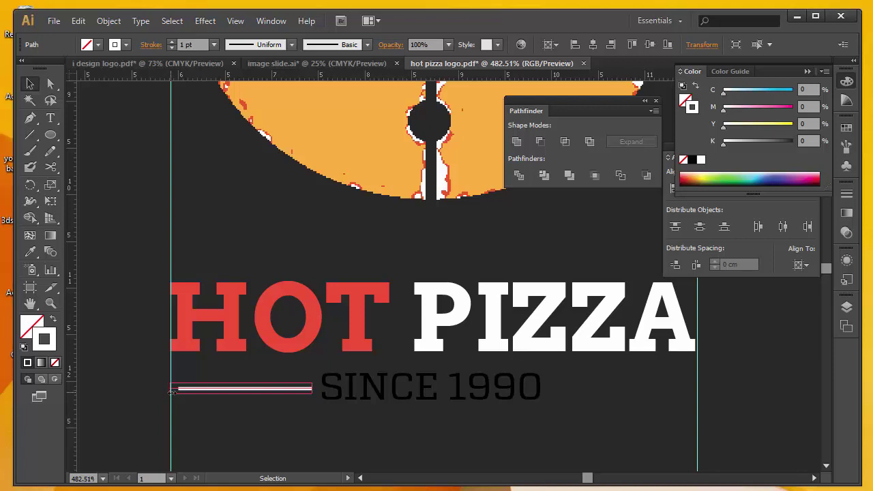
{"action": "left_click", "coordinate": [214, 419]}
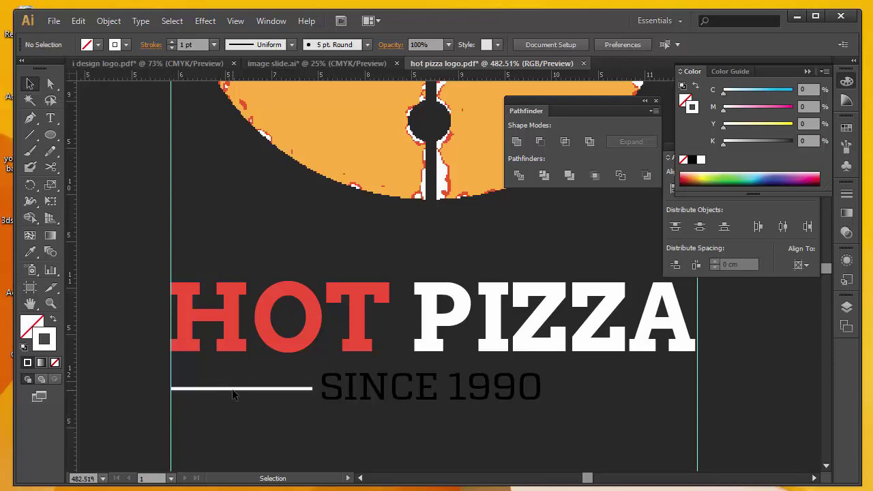
{"action": "left_click_drag", "start_coordinate": [234, 390], "coordinate": [626, 394]}
Align the tagline with HOT PIZZA and the lines, nudging SINCE 1990 slightly right.
{"action": "left_click", "coordinate": [531, 399]}
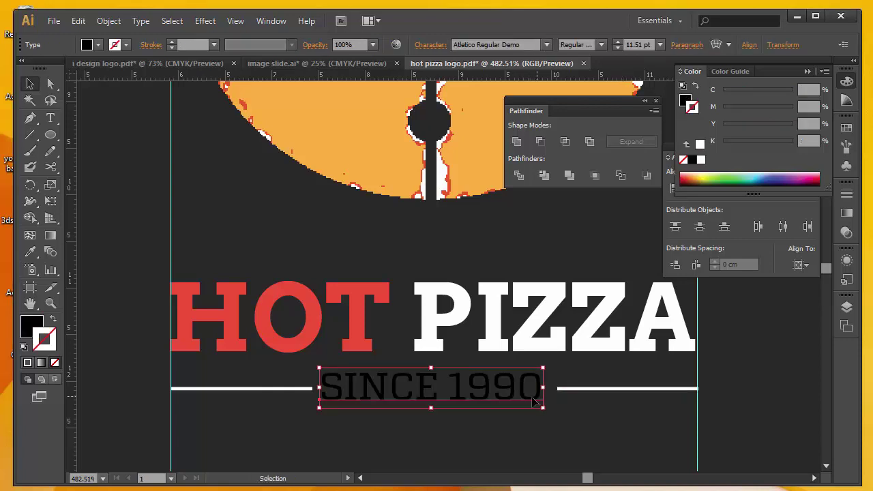
{"action": "left_click", "coordinate": [529, 351], "text": "shift"}
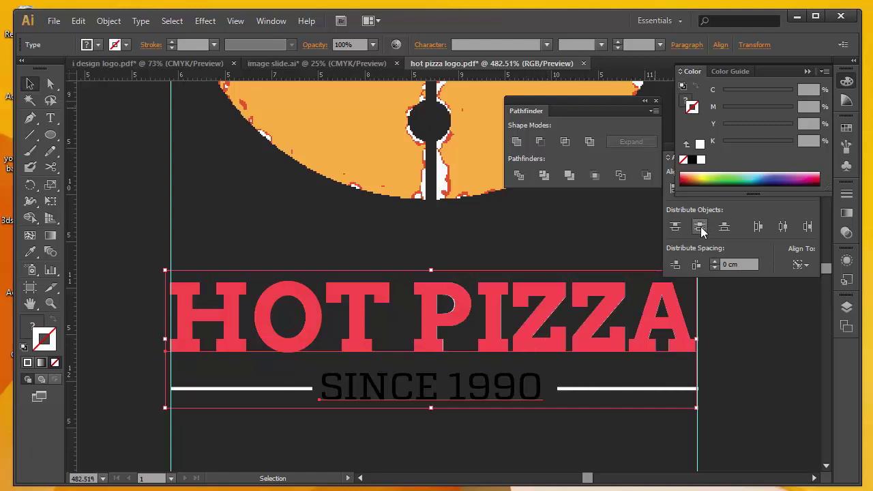
{"action": "left_click", "coordinate": [693, 249]}
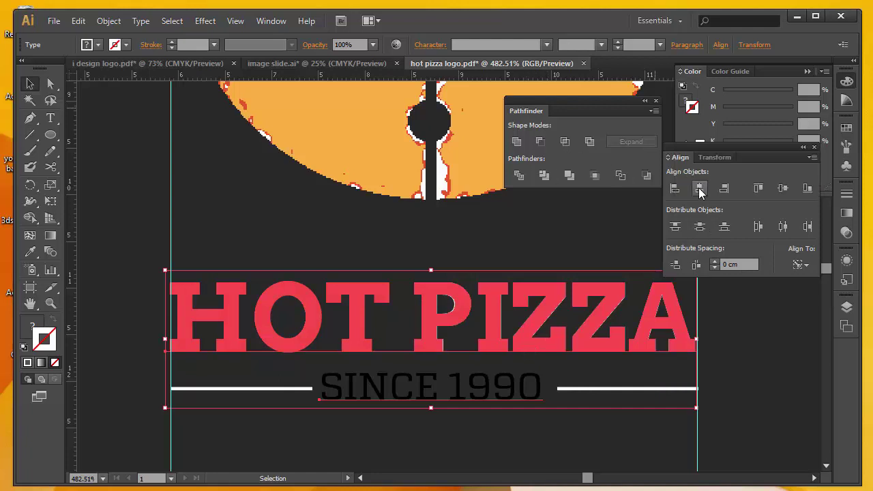
{"action": "left_click", "coordinate": [571, 437]}
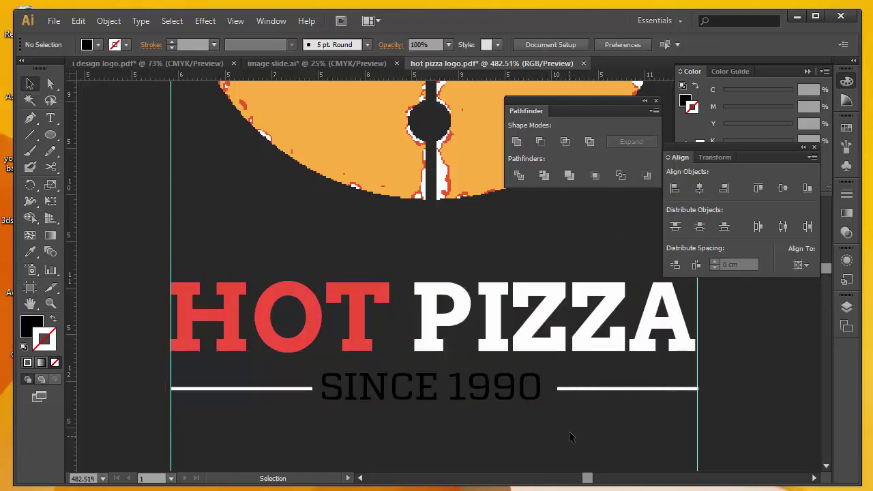
{"action": "left_click", "coordinate": [538, 398]}
{"action": "left_click_drag", "start_coordinate": [538, 398], "coordinate": [543, 398]}
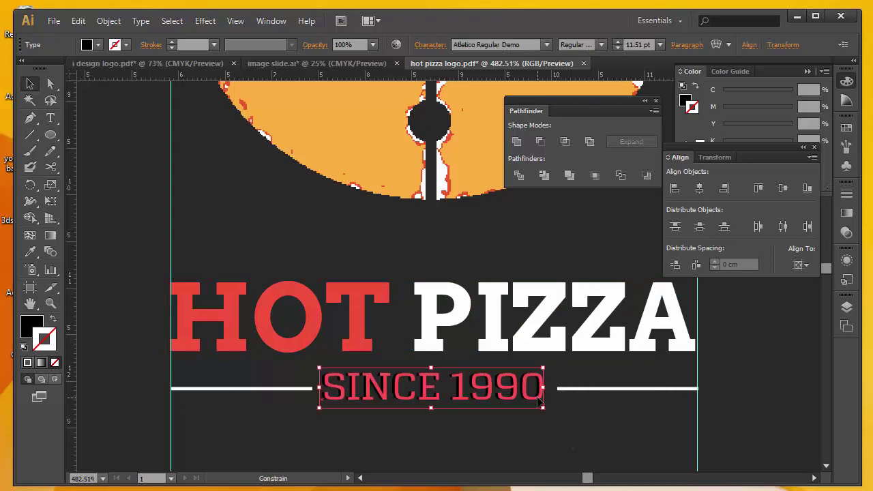
{"action": "left_click", "coordinate": [567, 423]}
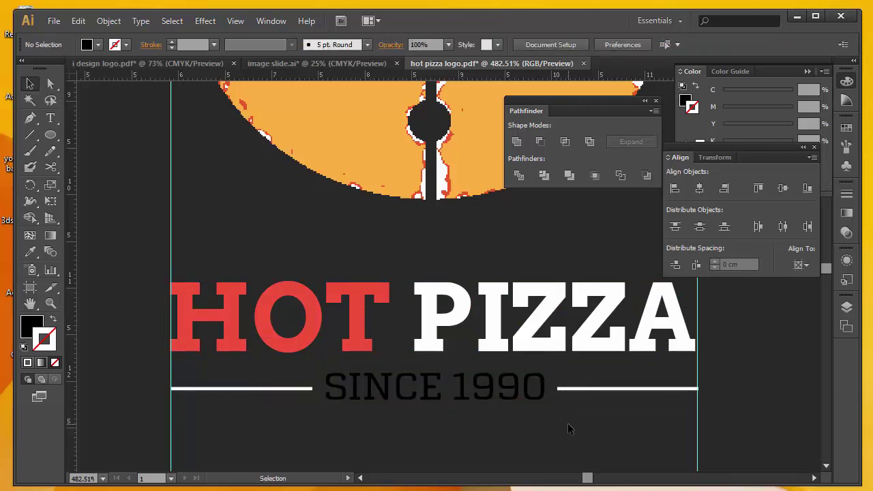
{"action": "left_click", "coordinate": [540, 401]}
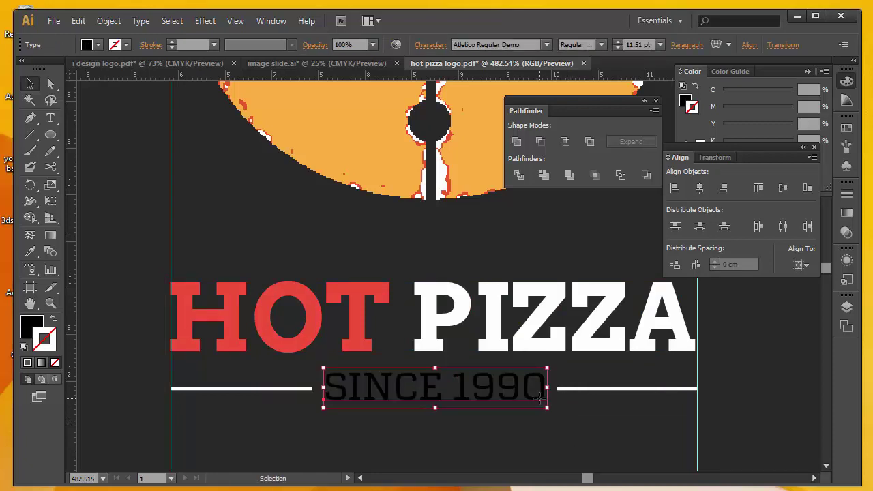
Set the SINCE 1990 tagline fill to white.
{"action": "left_click", "coordinate": [40, 326]}
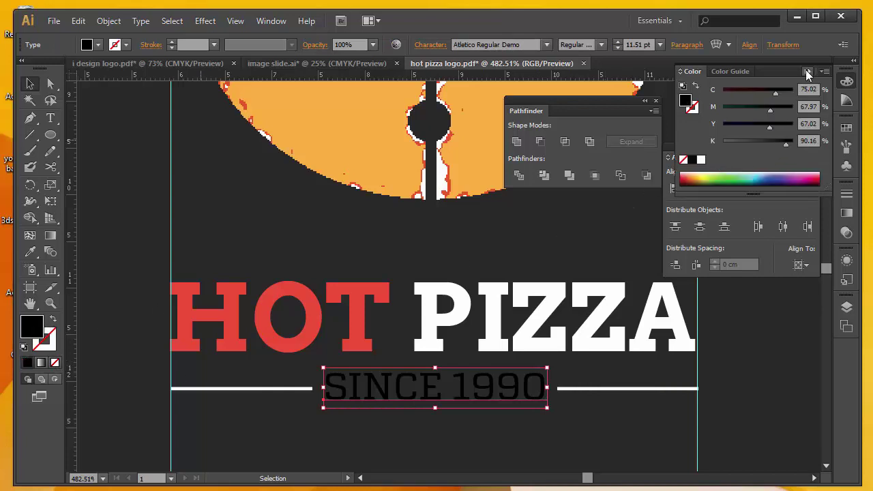
{"action": "left_click", "coordinate": [846, 80]}
{"action": "left_click", "coordinate": [701, 161]}
{"action": "left_click", "coordinate": [526, 256]}
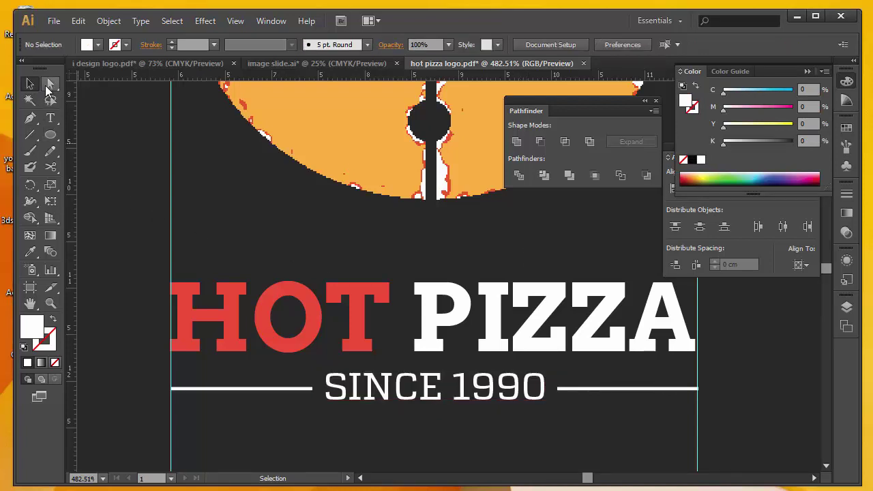
Zoom out to fit the artboard and preview the logo with the interface hidden.
{"action": "left_click", "coordinate": [49, 305]}
{"action": "right_click", "coordinate": [339, 256]}
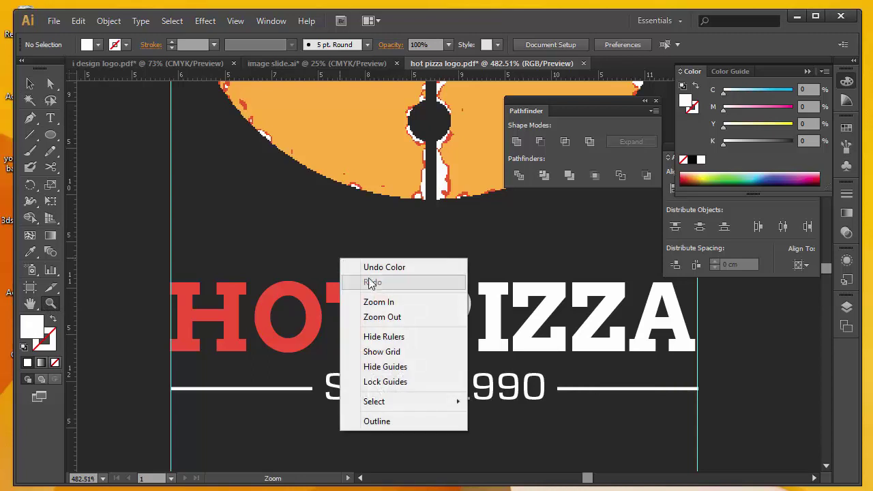
{"action": "left_click", "coordinate": [375, 318]}
{"action": "right_click", "coordinate": [423, 255]}
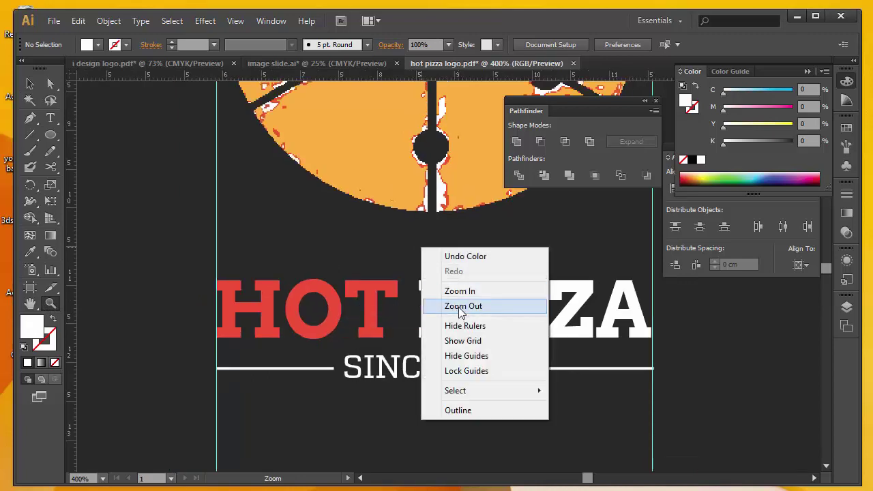
{"action": "left_click", "coordinate": [460, 308]}
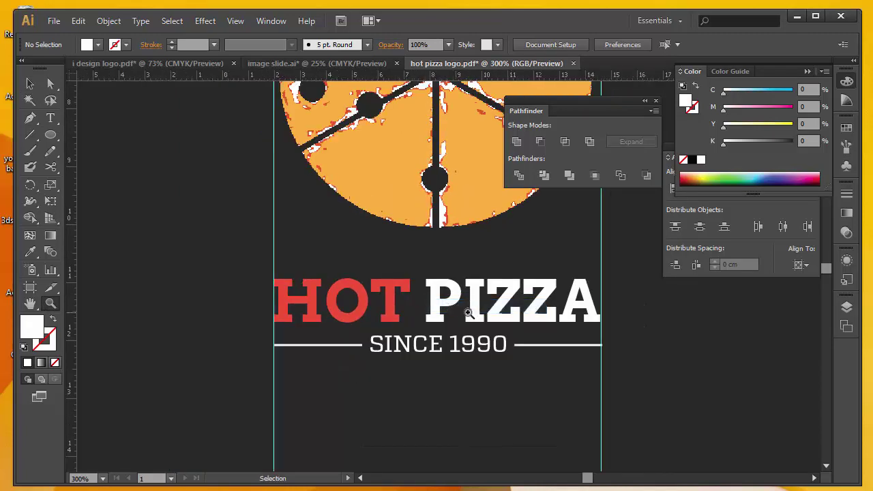
{"action": "key", "text": "ctrl+0"}
{"action": "key", "text": "Tab"}
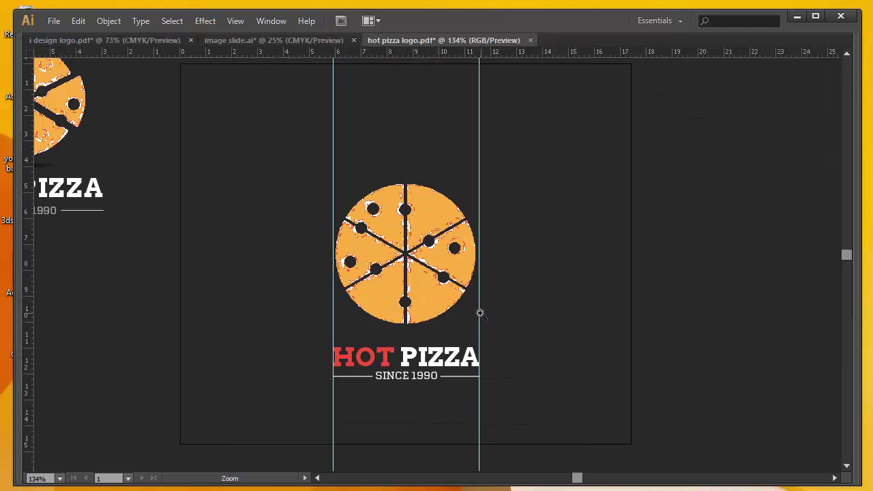
{"action": "key", "text": "Tab"}
{"action": "key", "text": "v"}
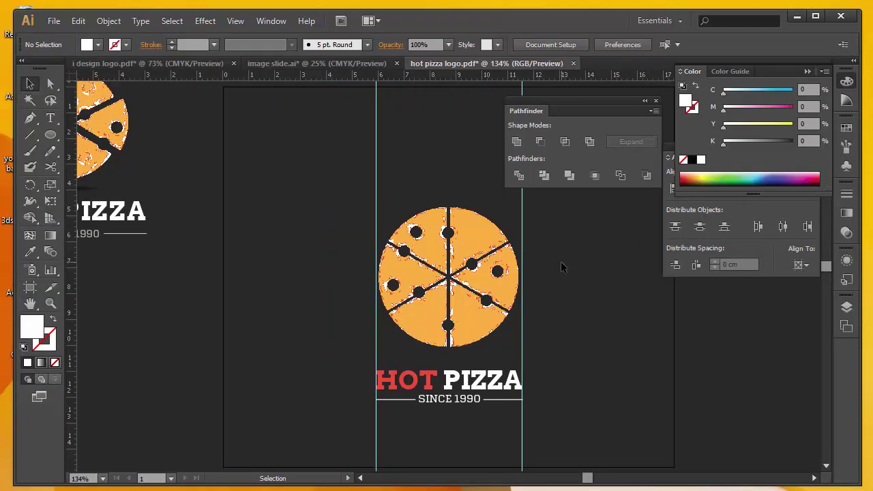
{"action": "key", "text": "ctrl+minus"}
{"action": "key", "text": "ctrl+minus"}
{"action": "key", "text": "ctrl+plus"}
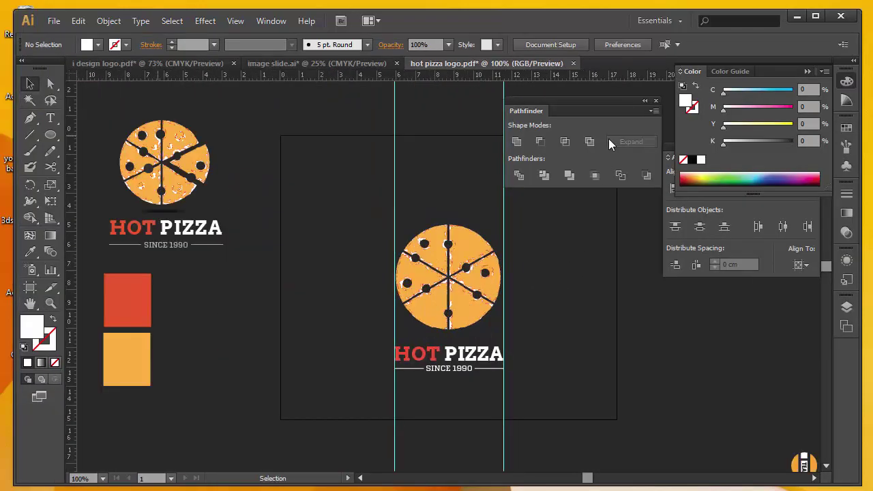
Close the Pathfinder, Color and Align panels and select both vertical guides.
{"action": "left_click", "coordinate": [653, 100]}
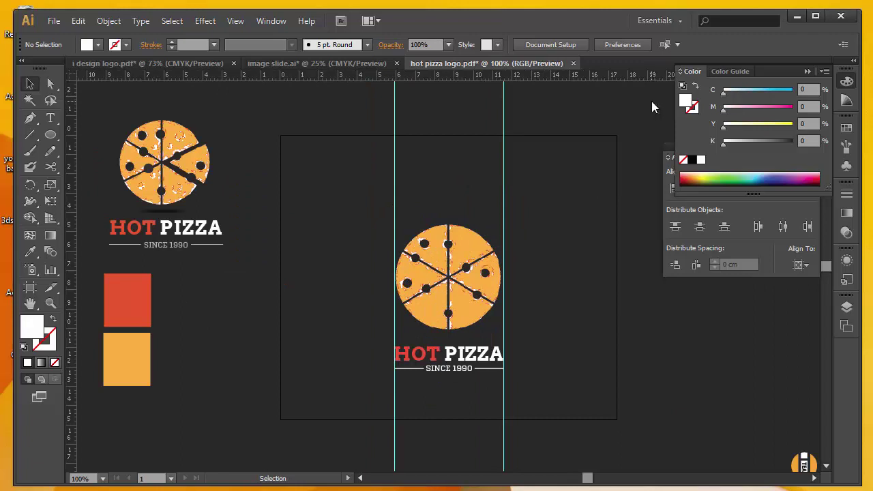
{"action": "left_click", "coordinate": [807, 72]}
{"action": "left_click", "coordinate": [814, 148]}
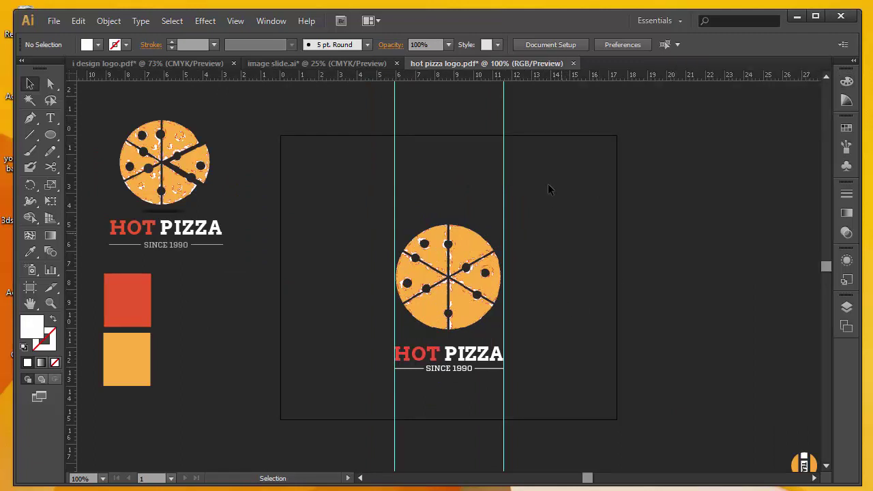
{"action": "left_click_drag", "start_coordinate": [545, 91], "coordinate": [393, 112]}
Delete the guides, then isolate the pizza group and pull one slice slightly right.
{"action": "key", "text": "Delete"}
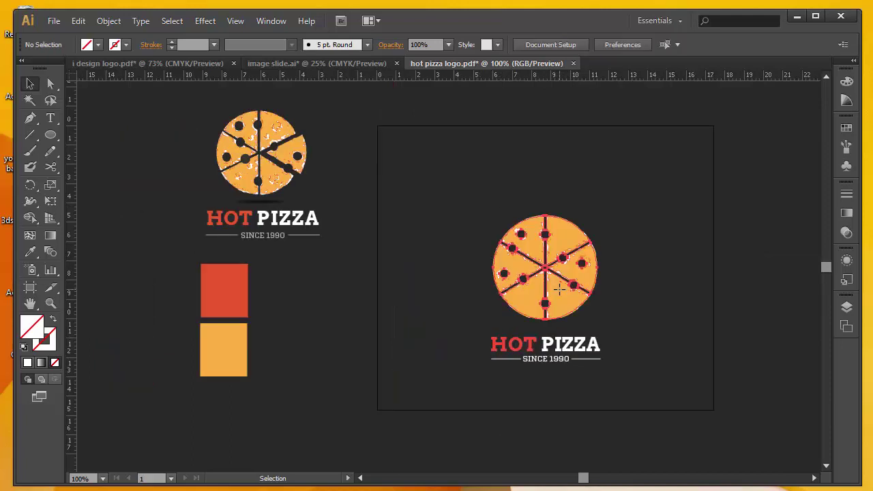
{"action": "left_click", "coordinate": [558, 286]}
{"action": "right_click", "coordinate": [559, 289]}
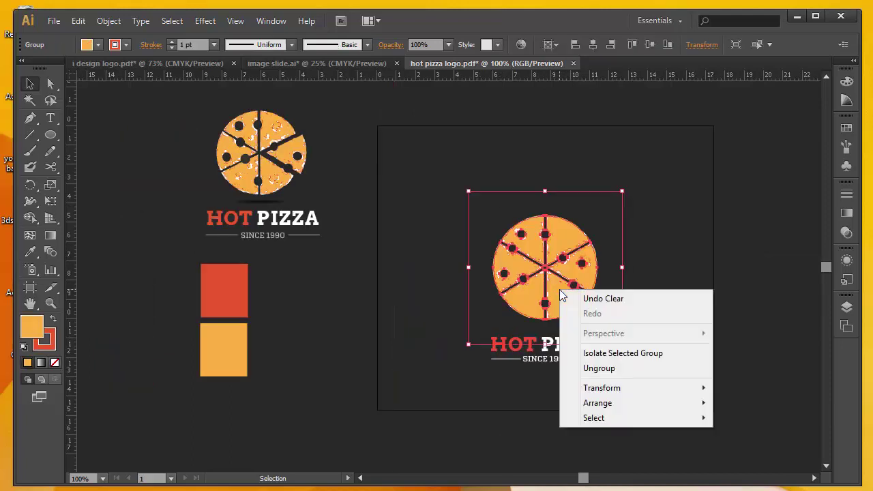
{"action": "left_click", "coordinate": [609, 353]}
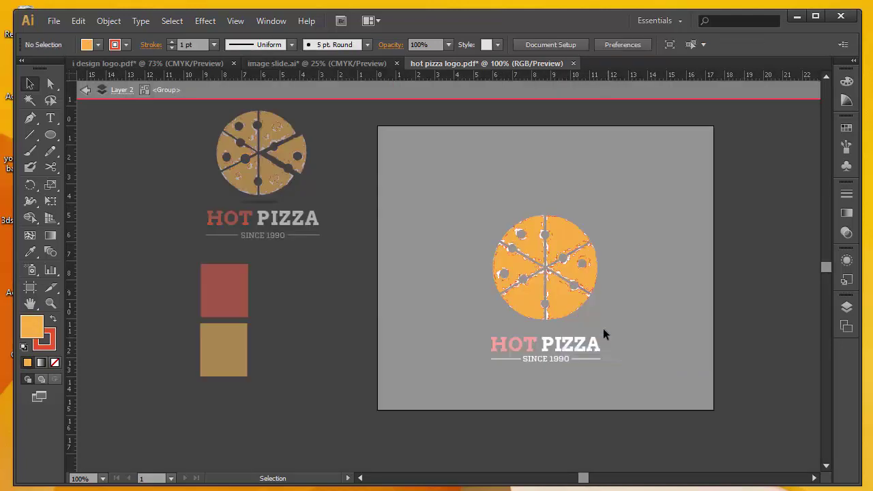
{"action": "left_click", "coordinate": [584, 284]}
{"action": "left_click_drag", "start_coordinate": [575, 282], "coordinate": [582, 281]}
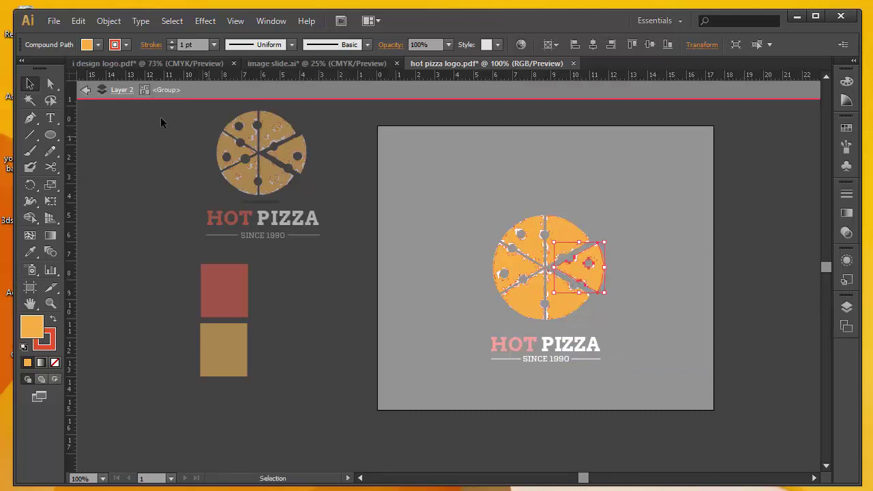
{"action": "left_click", "coordinate": [85, 90]}
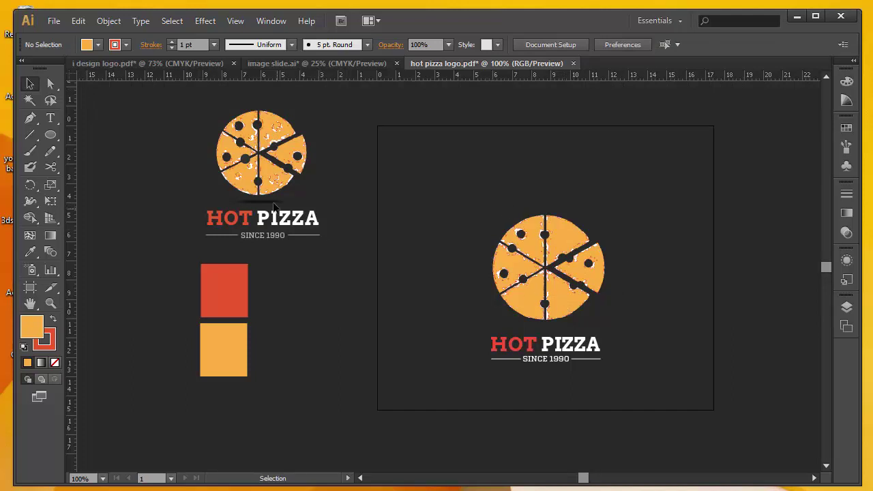
Draw a thin flat ellipse under the pizza and fill it with a default linear gradient.
{"action": "left_click", "coordinate": [50, 135]}
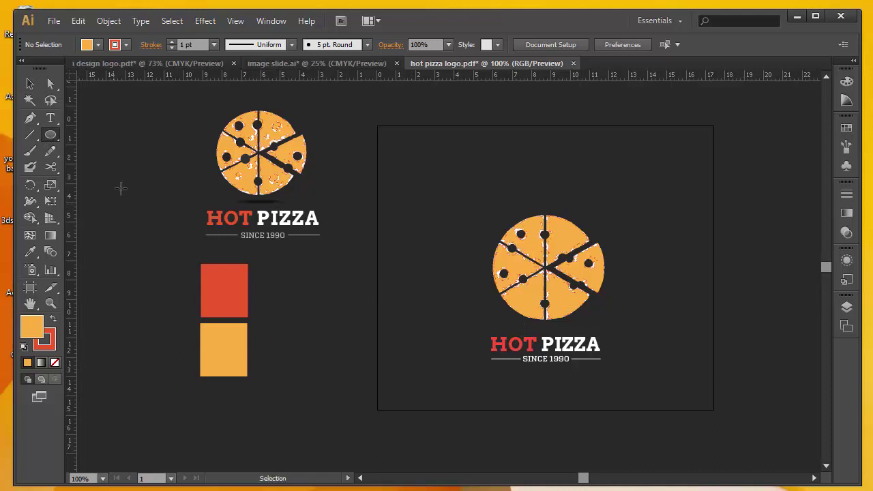
{"action": "left_click_drag", "start_coordinate": [516, 325], "coordinate": [591, 328]}
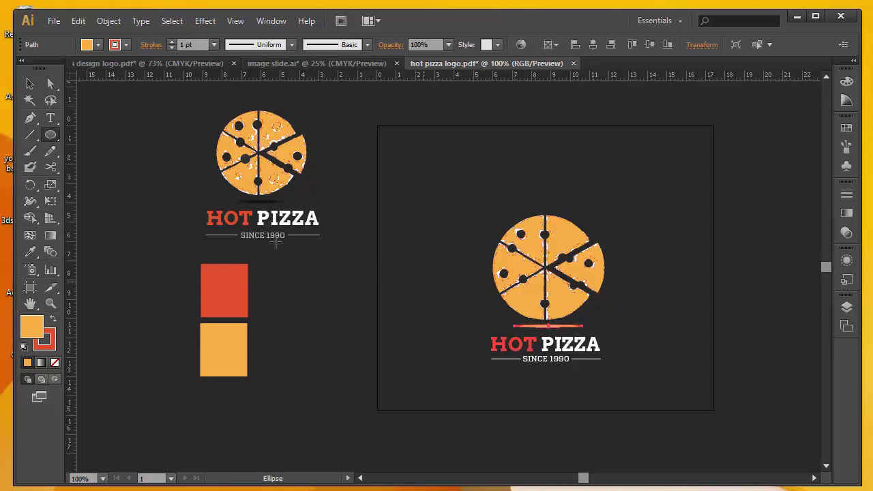
{"action": "left_click", "coordinate": [50, 304]}
{"action": "left_click_drag", "start_coordinate": [389, 190], "coordinate": [682, 396]}
{"action": "left_click", "coordinate": [30, 83]}
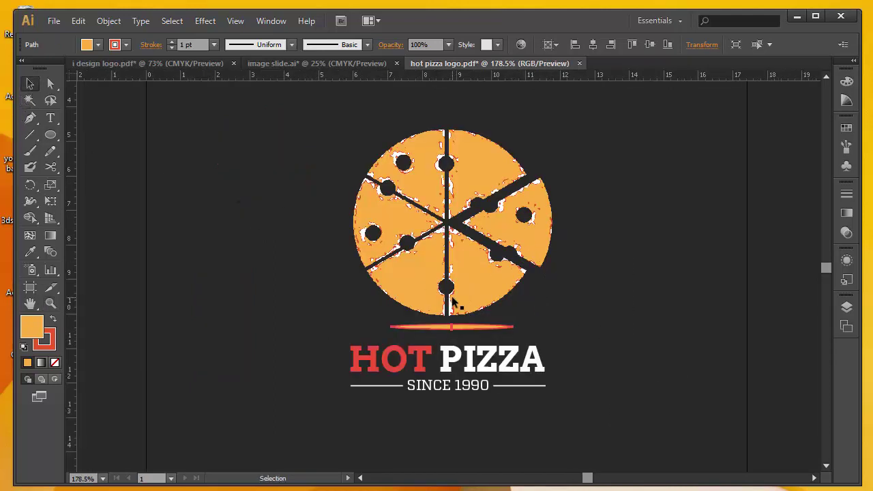
{"action": "left_click", "coordinate": [846, 214]}
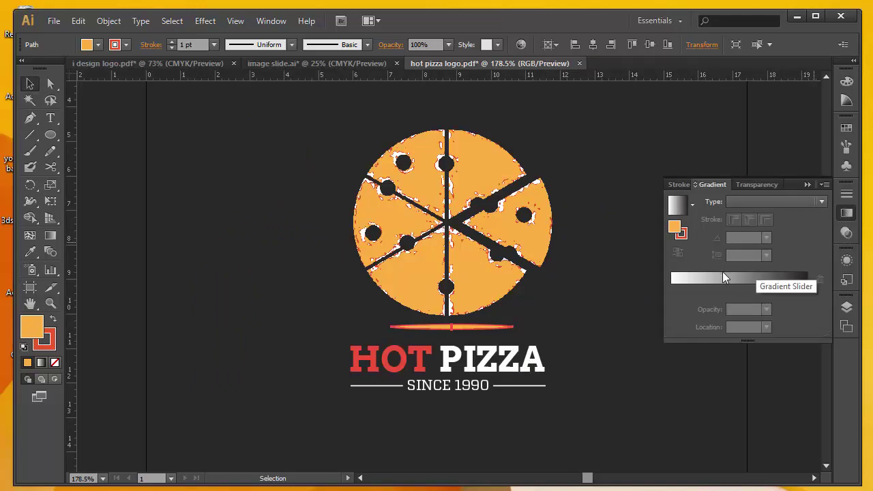
{"action": "left_click", "coordinate": [272, 21]}
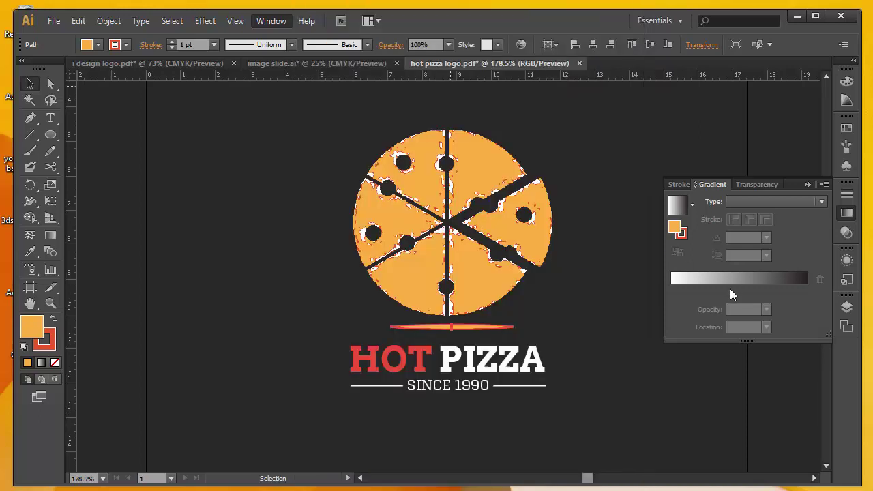
{"action": "left_click", "coordinate": [730, 289]}
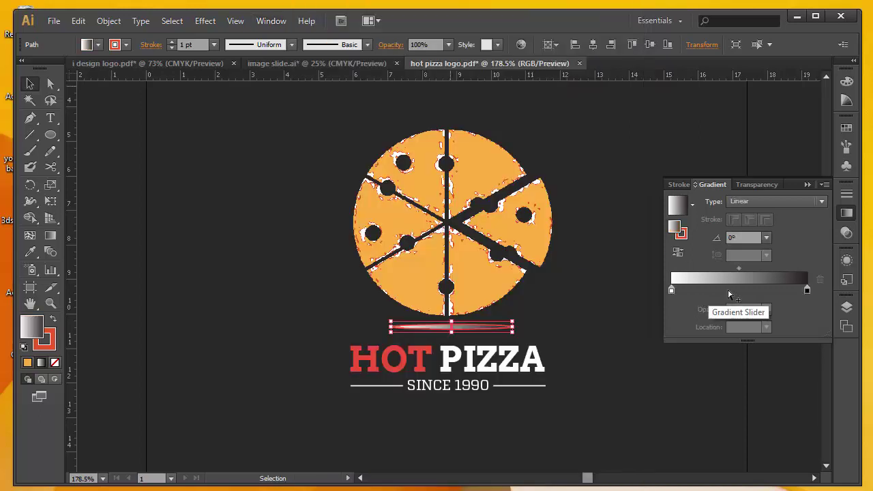
Make the gradient radial and reversed with a 15% aspect ratio.
{"action": "left_click", "coordinate": [747, 202]}
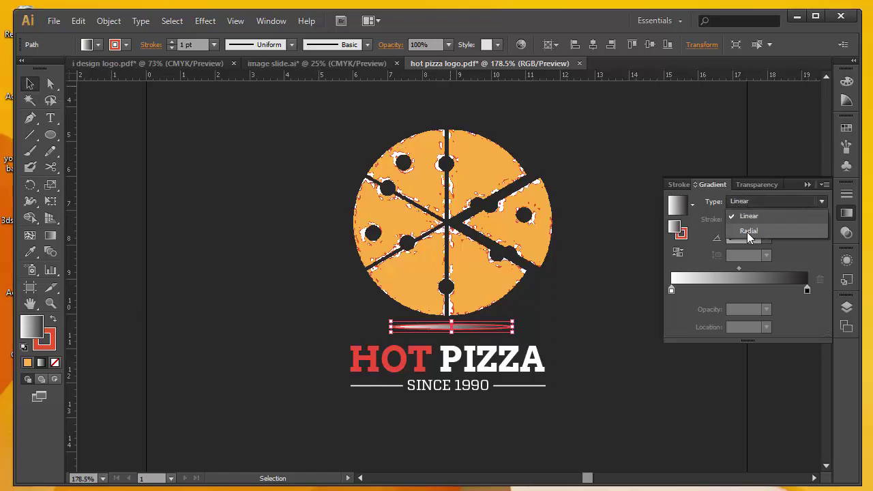
{"action": "left_click", "coordinate": [748, 230]}
{"action": "left_click", "coordinate": [678, 252]}
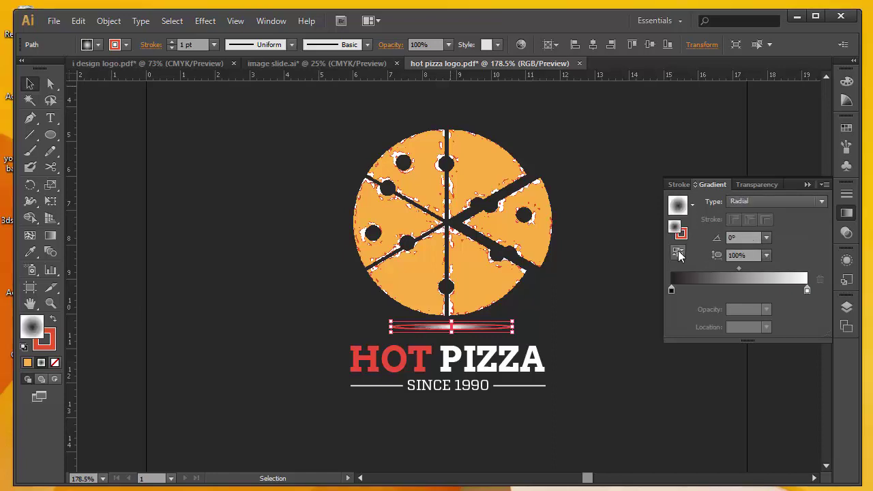
{"action": "left_click", "coordinate": [740, 255]}
{"action": "type", "text": "15"}
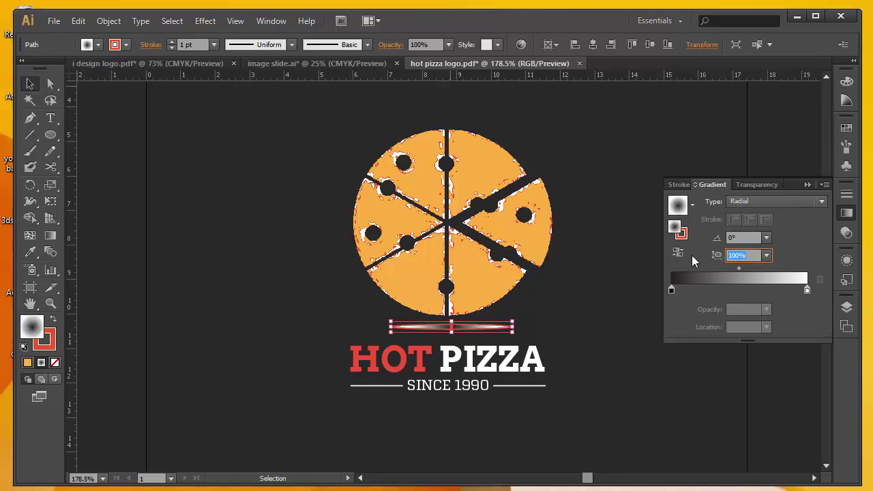
{"action": "key", "text": "Return"}
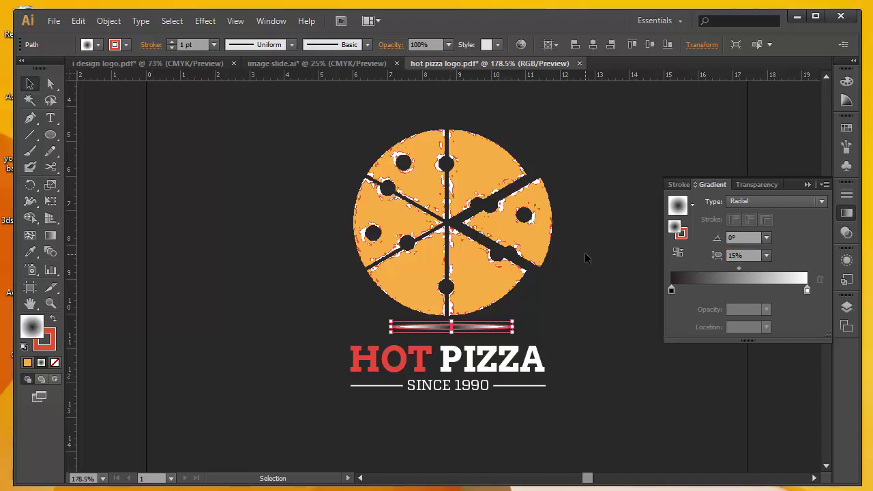
Set the ellipse's stroke to None.
{"action": "left_click", "coordinate": [580, 258]}
{"action": "left_click", "coordinate": [470, 327]}
{"action": "left_click", "coordinate": [53, 348]}
{"action": "left_click", "coordinate": [56, 364]}
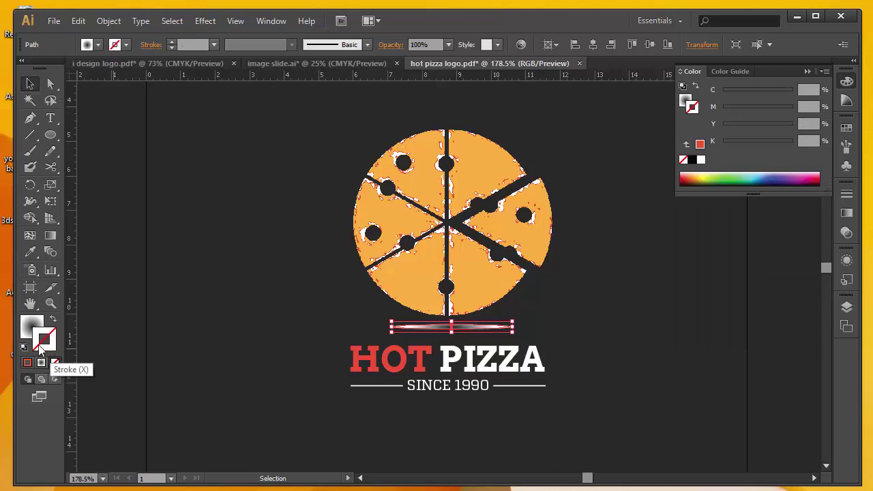
{"action": "left_click", "coordinate": [25, 328]}
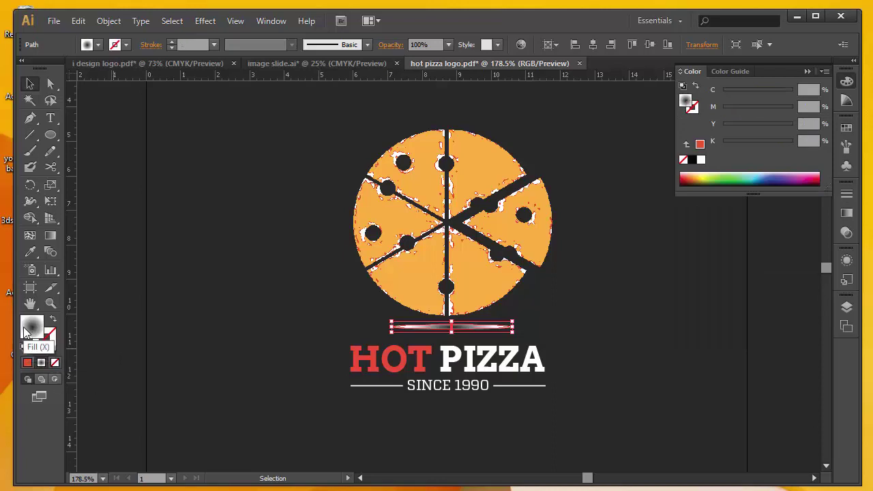
{"action": "left_click", "coordinate": [562, 327]}
{"action": "left_click", "coordinate": [457, 327]}
Move the gradient midpoint outward and stretch the ellipse wider.
{"action": "left_click", "coordinate": [845, 215]}
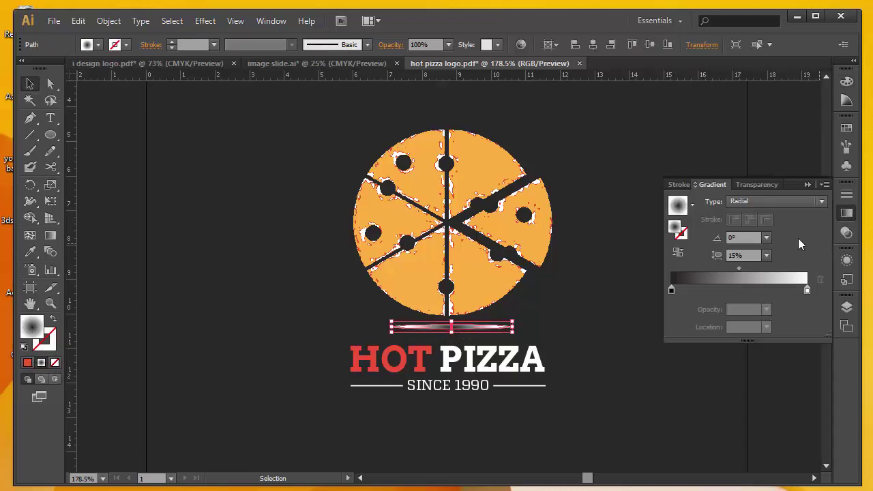
{"action": "left_click_drag", "start_coordinate": [740, 271], "coordinate": [780, 265]}
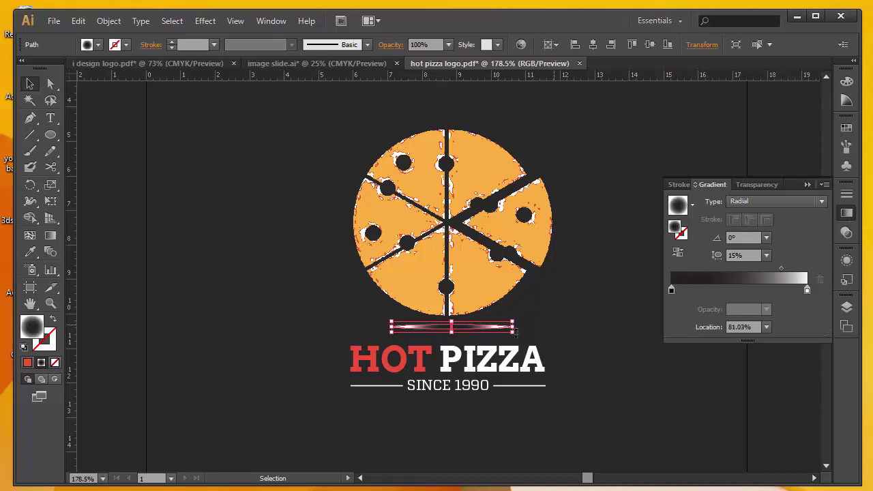
{"action": "left_click_drag", "start_coordinate": [512, 327], "coordinate": [551, 326]}
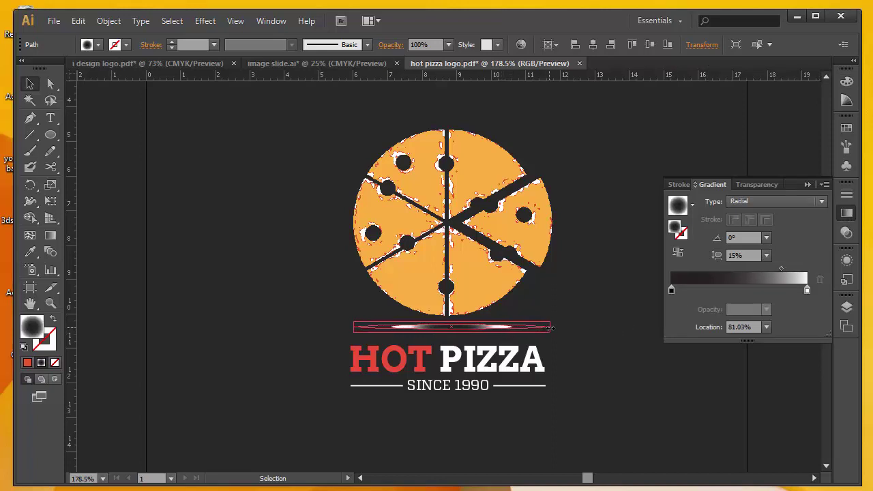
{"action": "left_click", "coordinate": [598, 310]}
{"action": "left_click", "coordinate": [523, 330]}
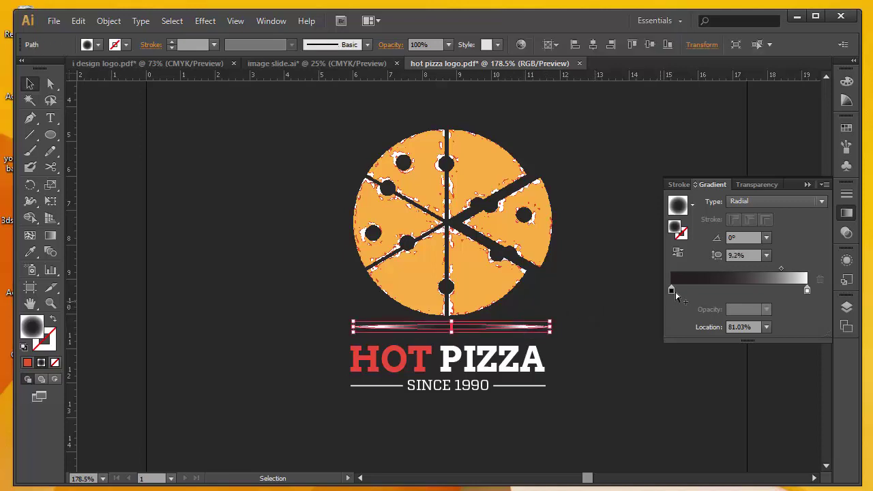
Set the left gradient stop to CMYK with cyan 100 and magenta 100.
{"action": "left_click", "coordinate": [671, 289]}
{"action": "double_click", "coordinate": [671, 289]}
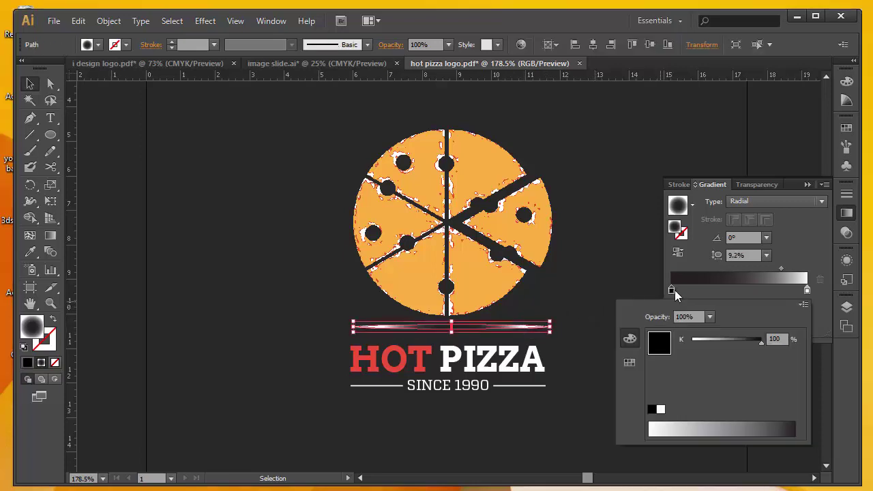
{"action": "left_click", "coordinate": [804, 304]}
{"action": "left_click", "coordinate": [844, 353]}
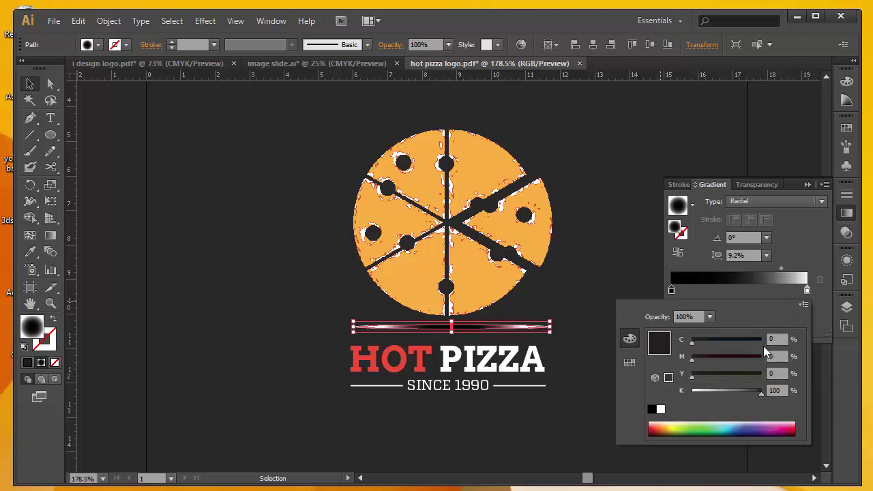
{"action": "left_click_drag", "start_coordinate": [691, 342], "coordinate": [770, 341]}
{"action": "left_click_drag", "start_coordinate": [694, 359], "coordinate": [786, 357]}
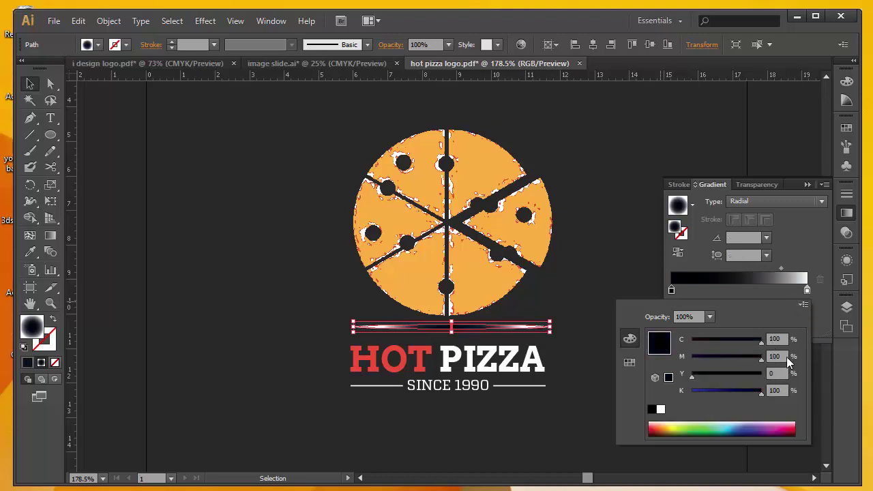
{"action": "left_click", "coordinate": [556, 289]}
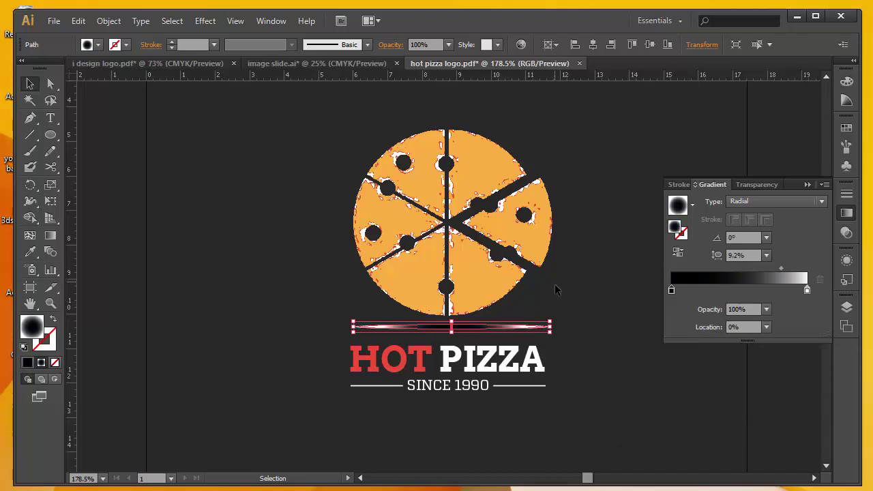
{"action": "left_click", "coordinate": [566, 331]}
{"action": "left_click", "coordinate": [529, 326]}
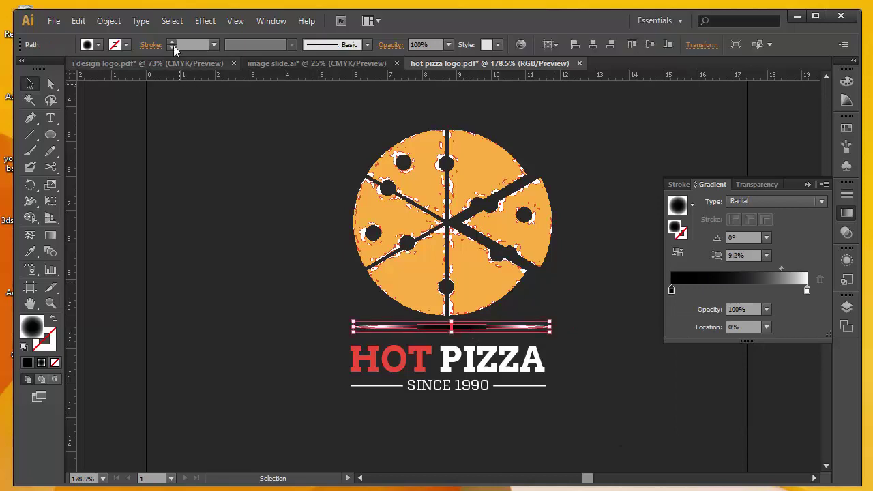
{"action": "left_click", "coordinate": [204, 24]}
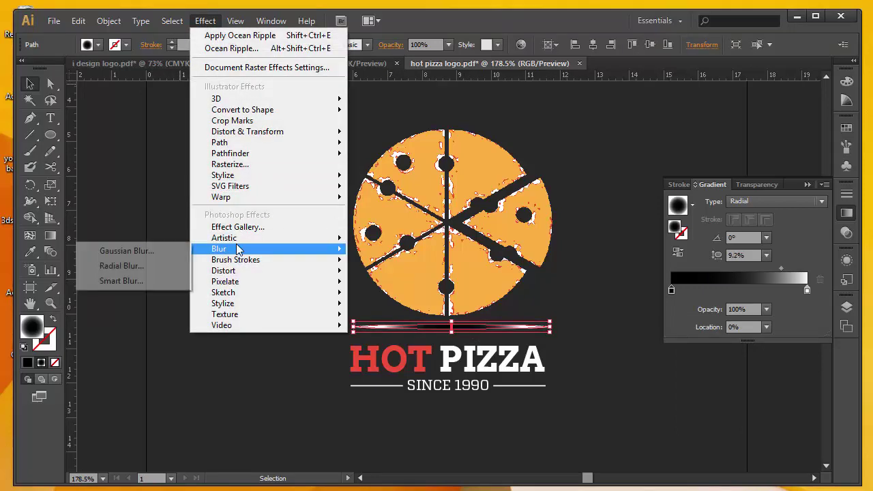
Apply a Gaussian Blur with a 3.1-pixel radius to the dark shadow ellipse.
{"action": "left_click", "coordinate": [151, 252]}
{"action": "left_click", "coordinate": [709, 291]}
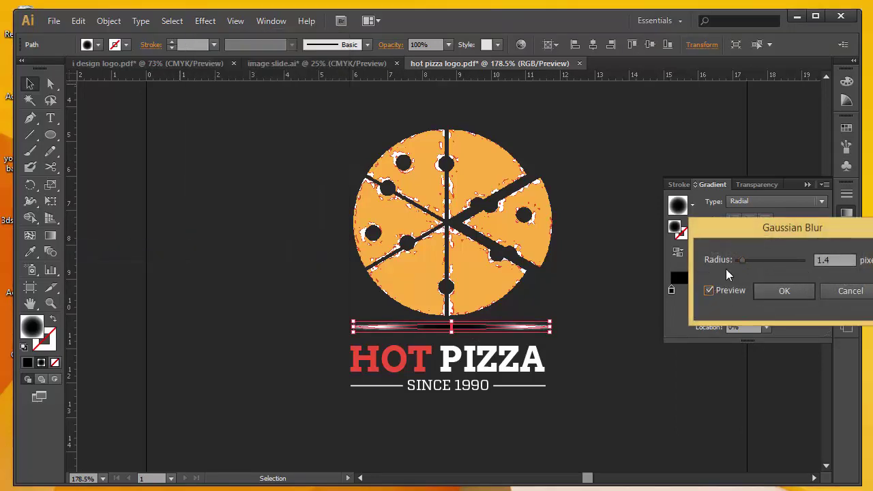
{"action": "left_click_drag", "start_coordinate": [743, 259], "coordinate": [742, 261]}
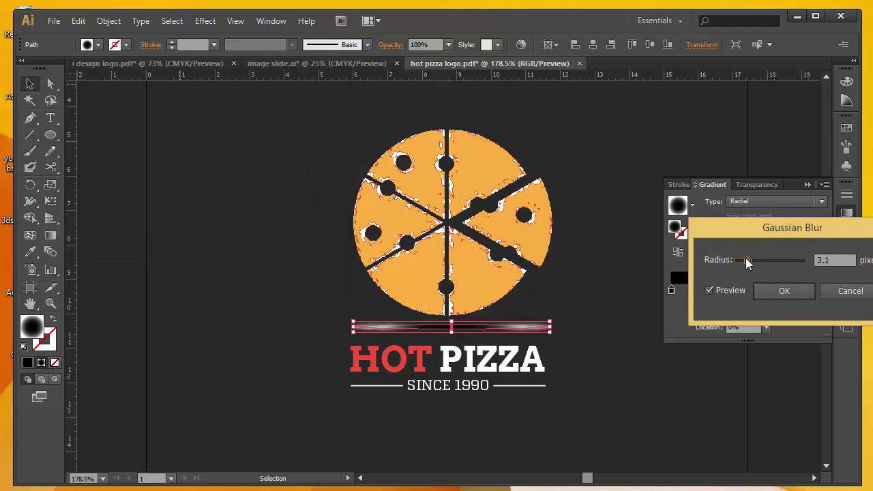
{"action": "left_click", "coordinate": [782, 291]}
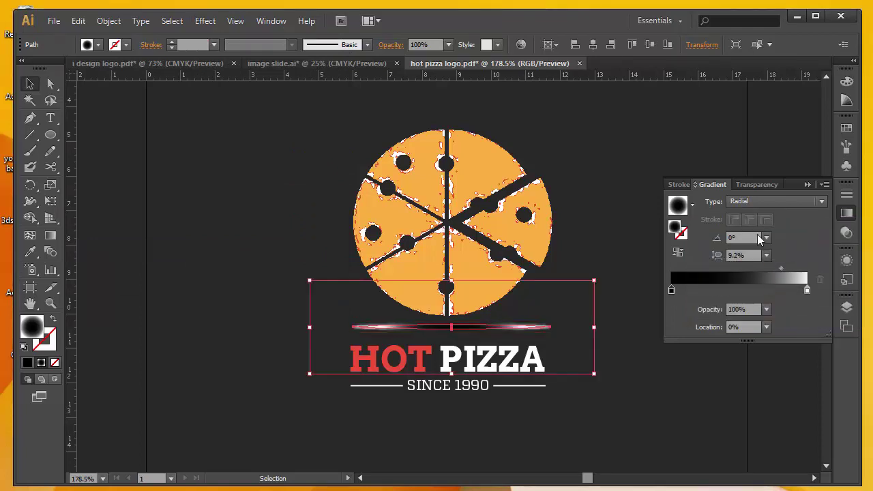
Set the shadow ellipse's blend mode to Darken.
{"action": "left_click", "coordinate": [757, 184]}
{"action": "left_click", "coordinate": [723, 202]}
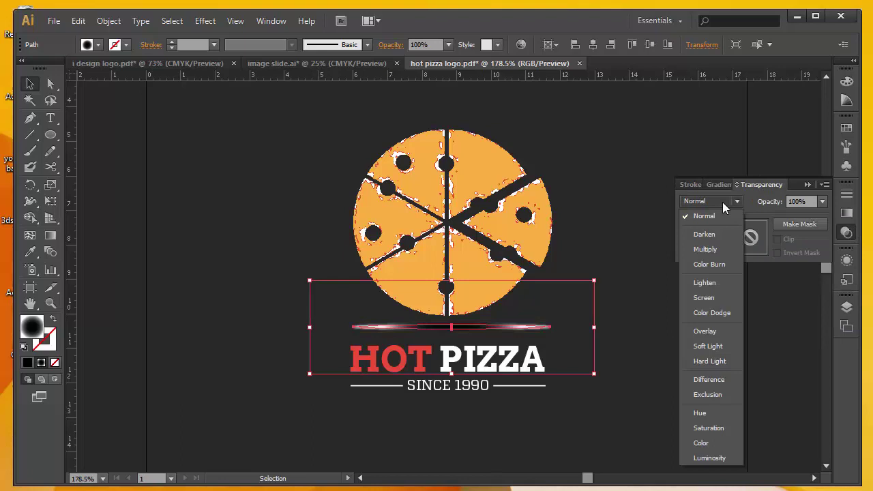
{"action": "left_click", "coordinate": [705, 234]}
{"action": "left_click", "coordinate": [610, 290]}
Widen the shadow evenly, nudge it up toward the pizza, and set its opacity to 70%.
{"action": "left_click", "coordinate": [503, 328]}
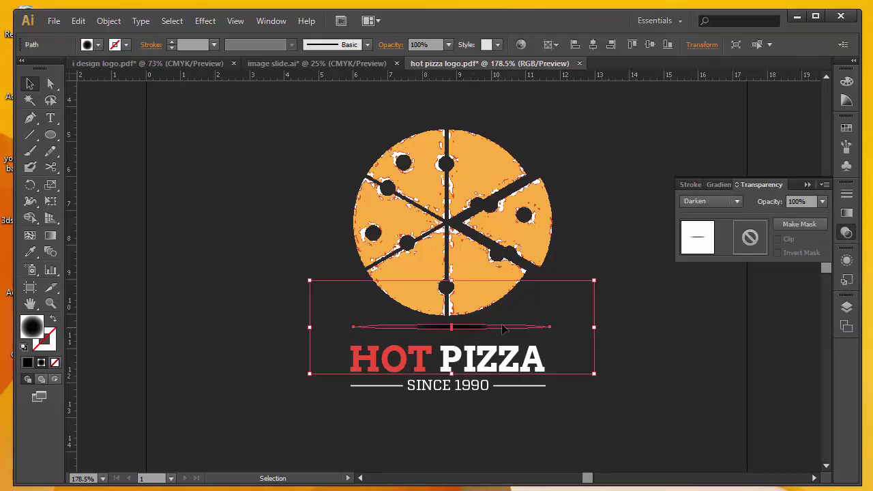
{"action": "left_click_drag", "start_coordinate": [597, 328], "coordinate": [642, 327]}
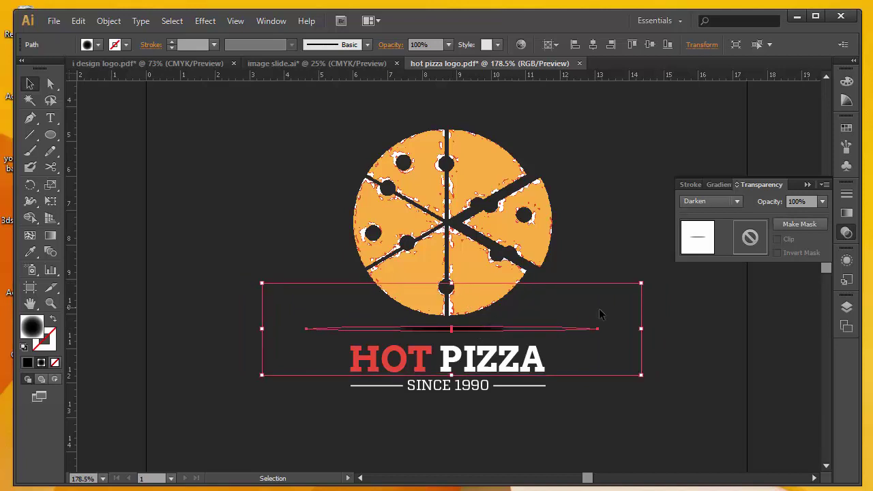
{"action": "left_click", "coordinate": [507, 322]}
{"action": "left_click_drag", "start_coordinate": [478, 328], "coordinate": [478, 328]}
{"action": "left_click", "coordinate": [450, 45]}
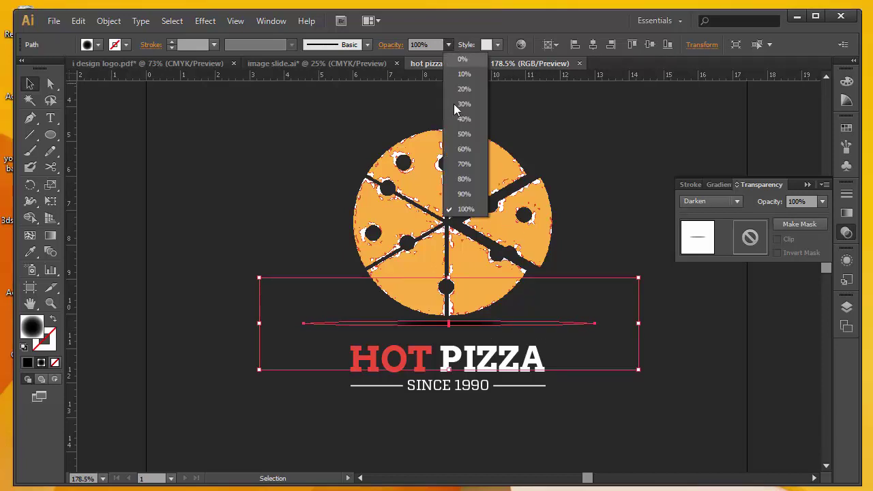
{"action": "left_click", "coordinate": [464, 164]}
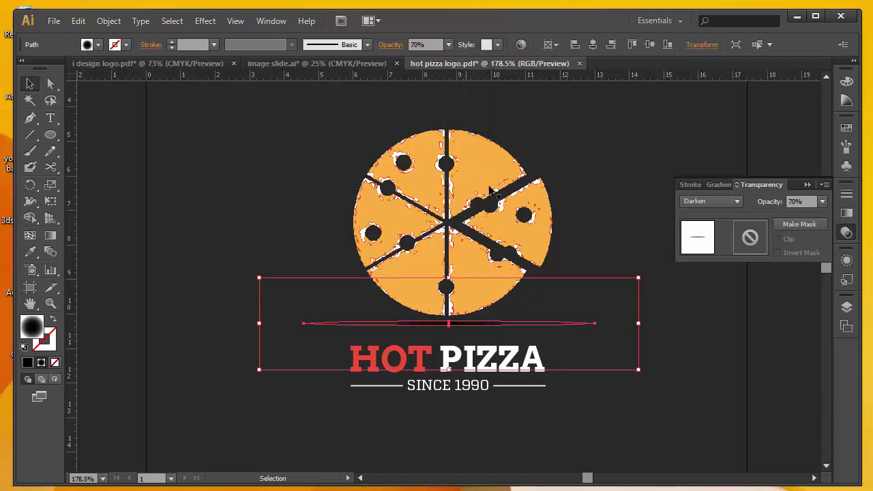
{"action": "left_click", "coordinate": [594, 198]}
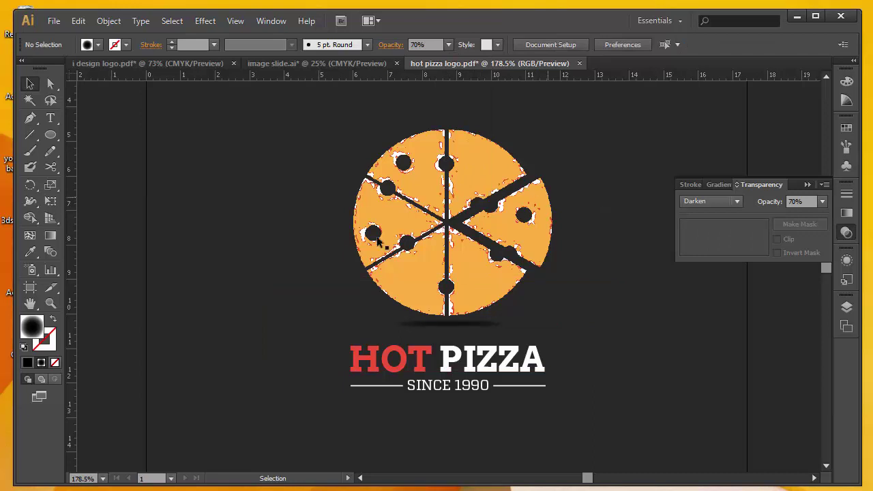
Zoom out to show the whole artboard and collapse the Transparency panel.
{"action": "left_click", "coordinate": [102, 478]}
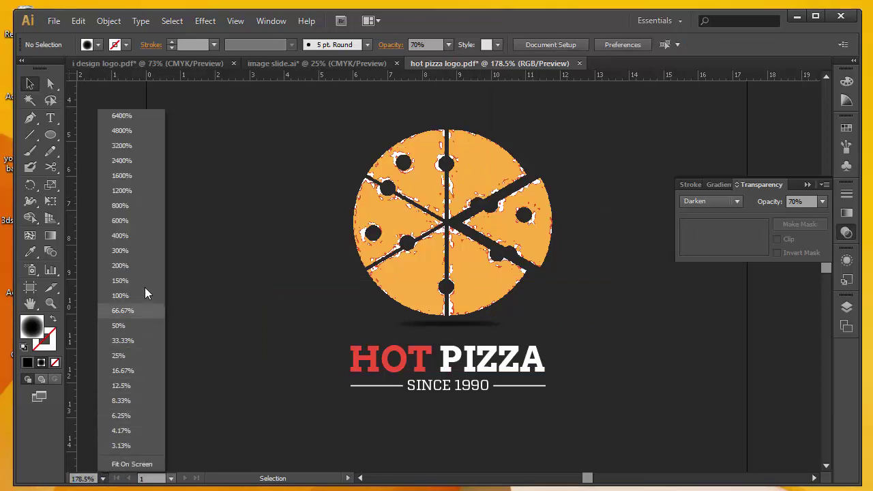
{"action": "left_click", "coordinate": [124, 293]}
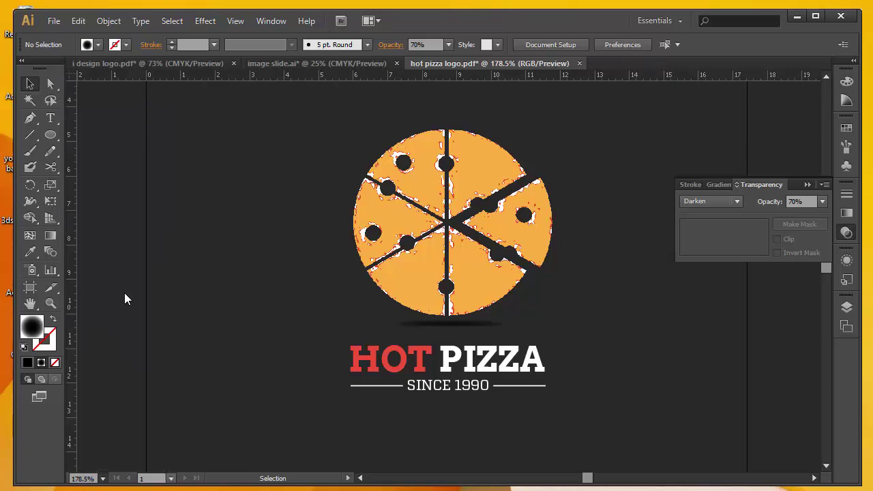
{"action": "left_click", "coordinate": [807, 185]}
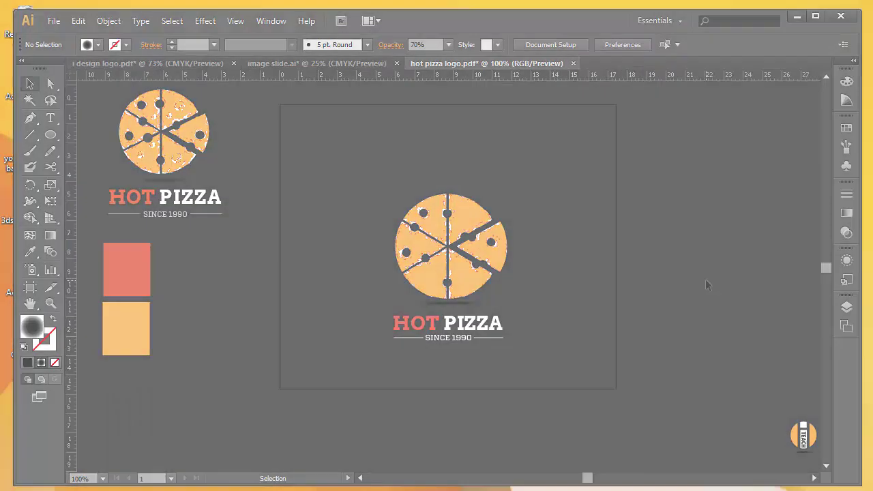